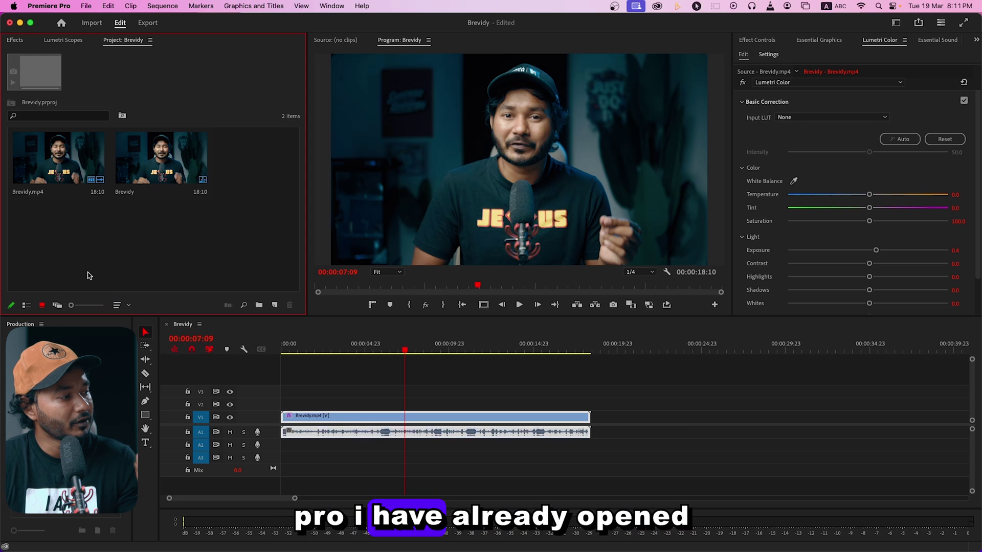
# Play the opening of the Brevidy sequence from its start to preview the talking-head clip
pyautogui.click(109, 225)
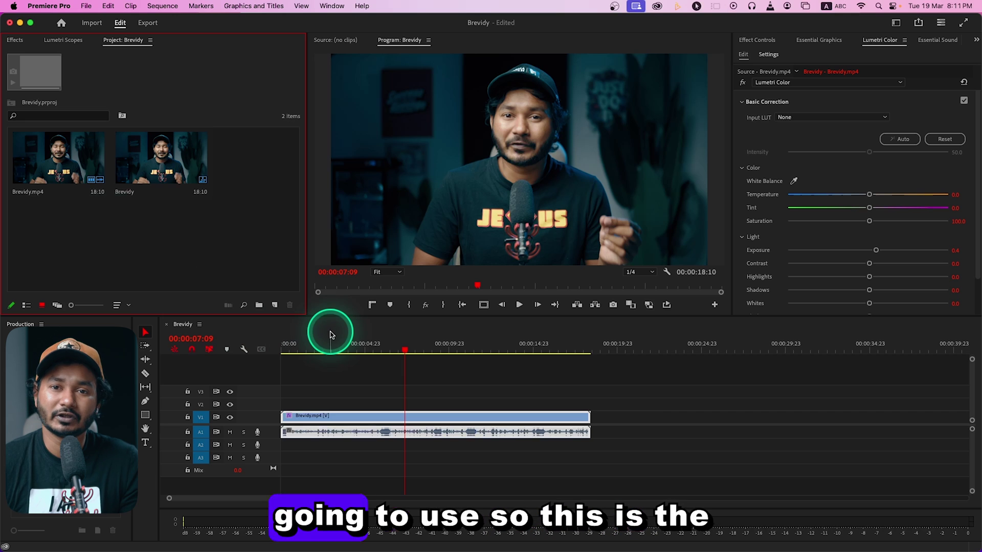
pyautogui.moveTo(325, 354); pyautogui.dragTo(271, 351)
pyautogui.press('space')
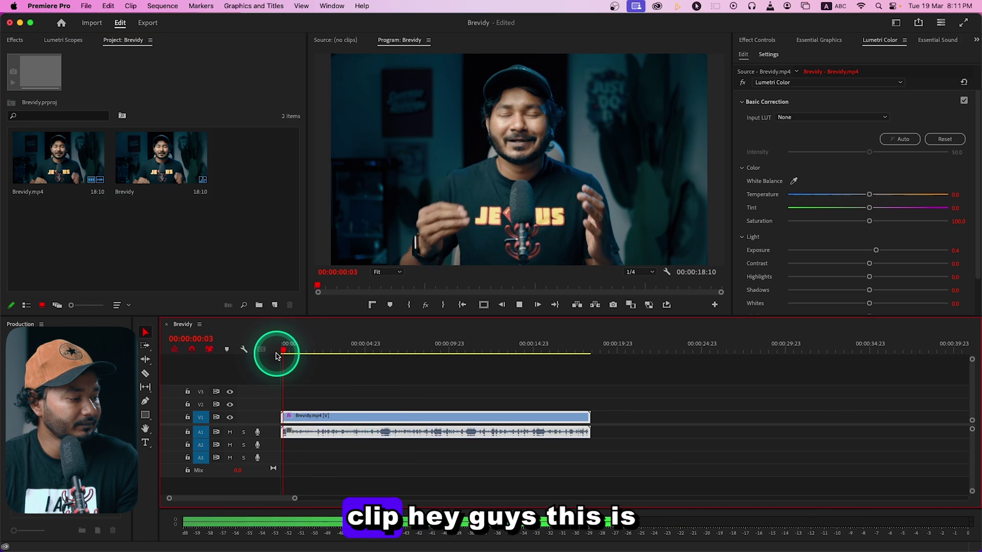
pyautogui.press('space')
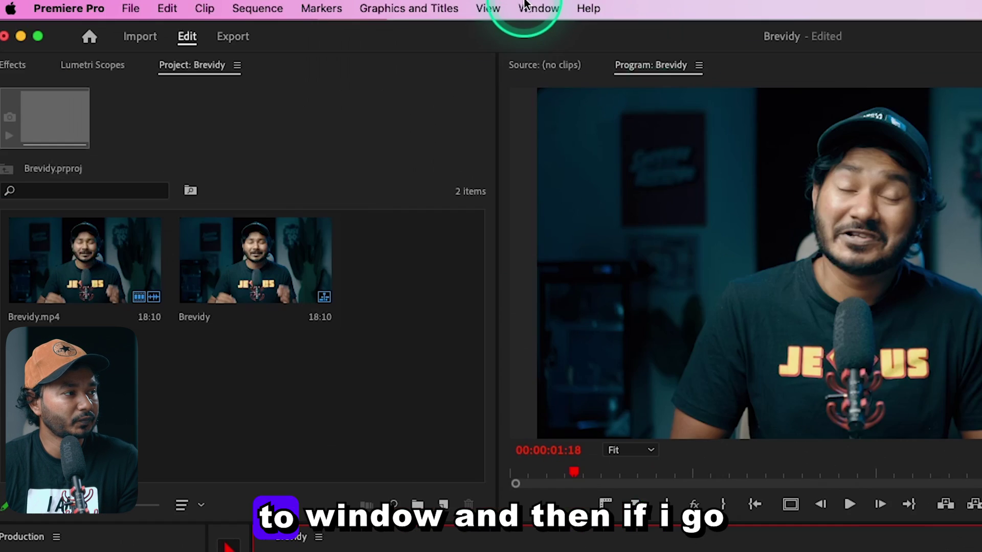
# Open the Brevidy extension
pyautogui.click(330, 6)
pyautogui.moveTo(560, 74)
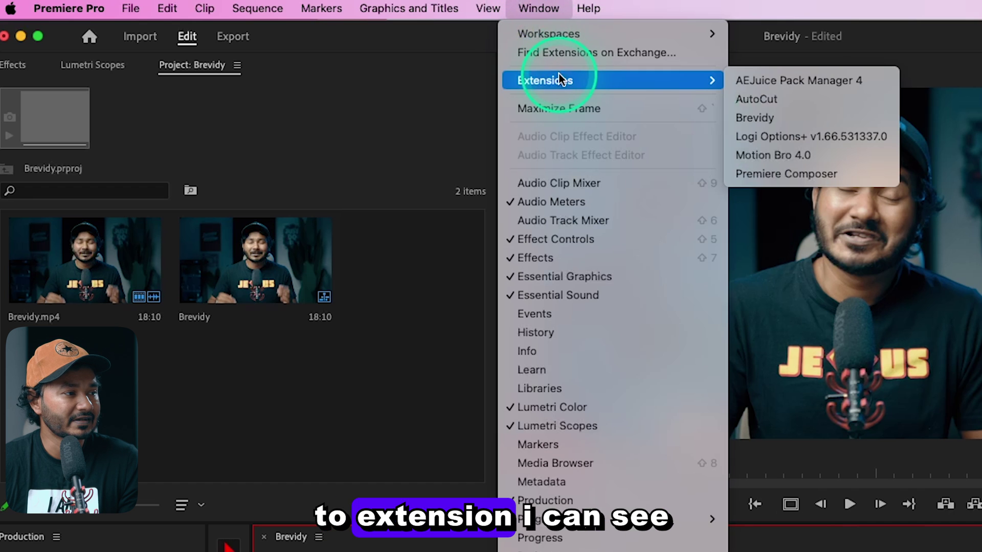
pyautogui.click(769, 121)
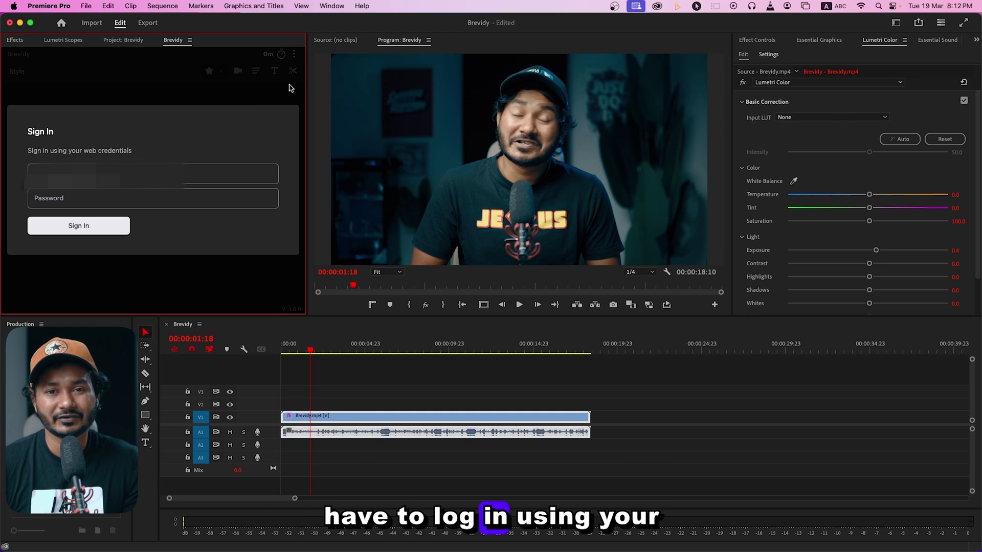
# Sign in to Brevidy by entering the account password
pyautogui.click(119, 204)
pyautogui.press('super+v')
pyautogui.click(87, 232)
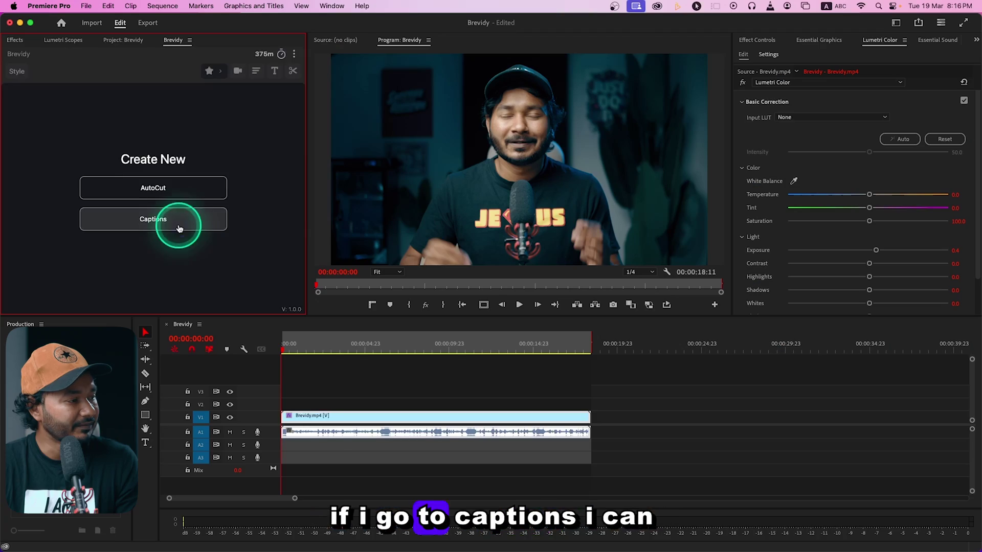
# Start a new Brevidy captions project and choose the BG Zoom preset from the trending styles
pyautogui.click(175, 219)
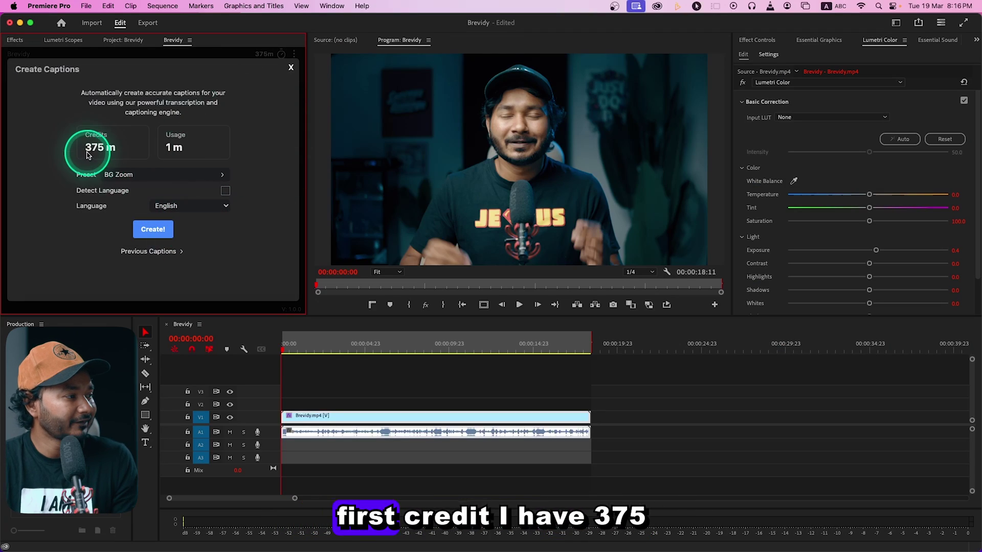
pyautogui.moveTo(86, 147); pyautogui.dragTo(92, 146)
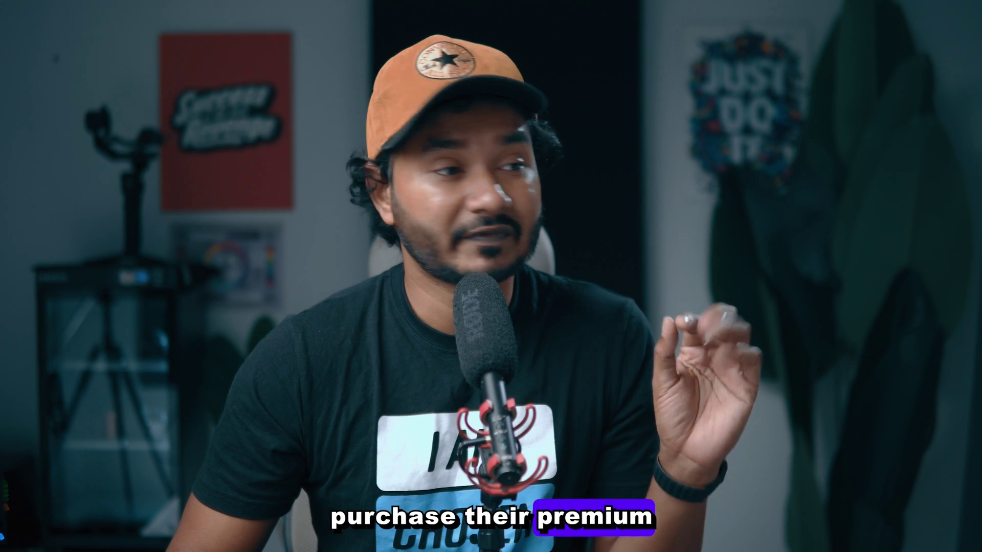
pyautogui.click(157, 104)
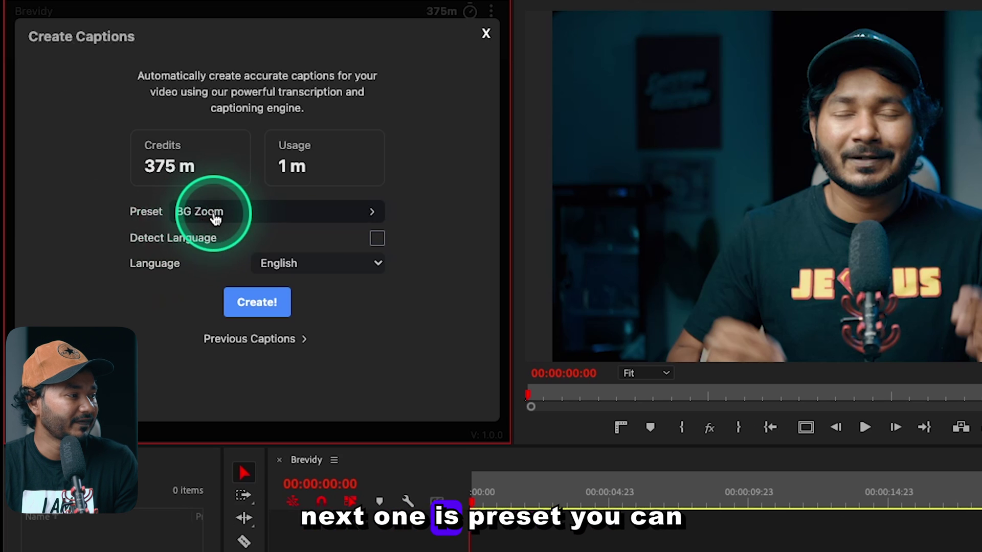
pyautogui.click(153, 193)
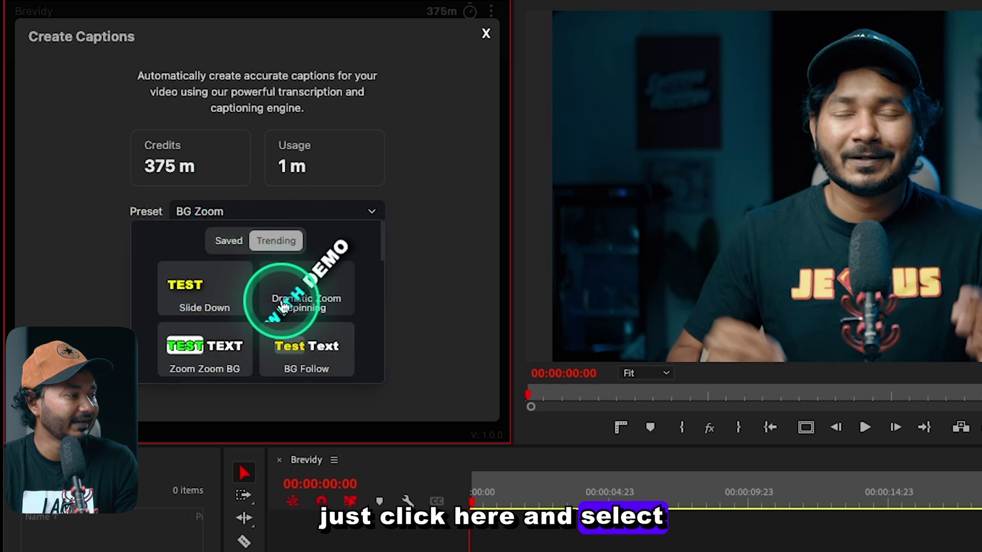
pyautogui.scroll(-10, 301, 286)
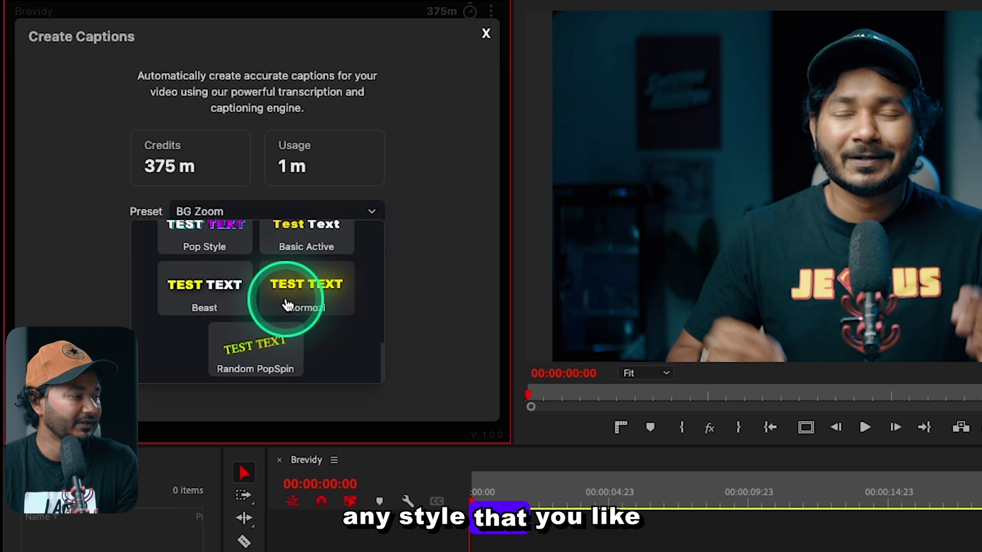
pyautogui.scroll(5, 297, 301)
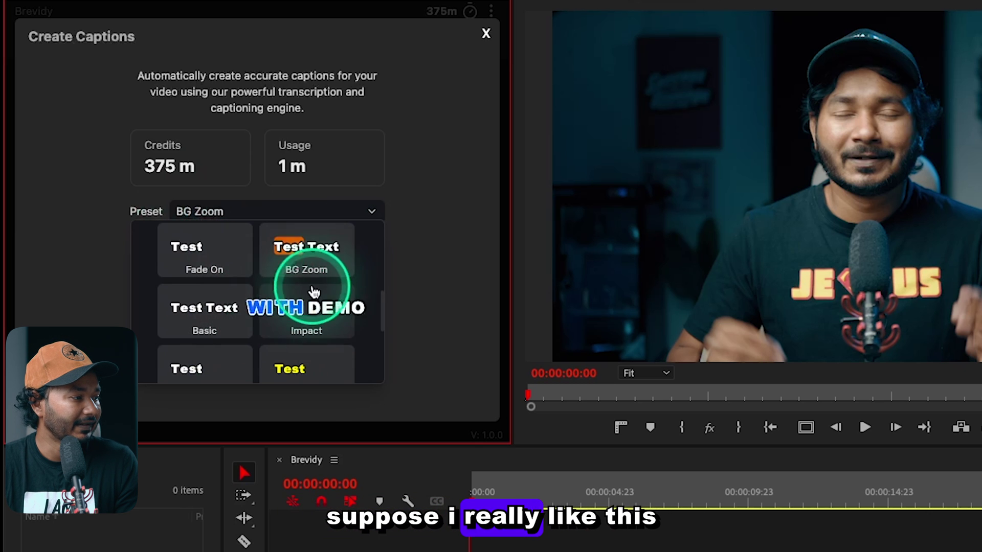
pyautogui.click(313, 256)
pyautogui.click(334, 240)
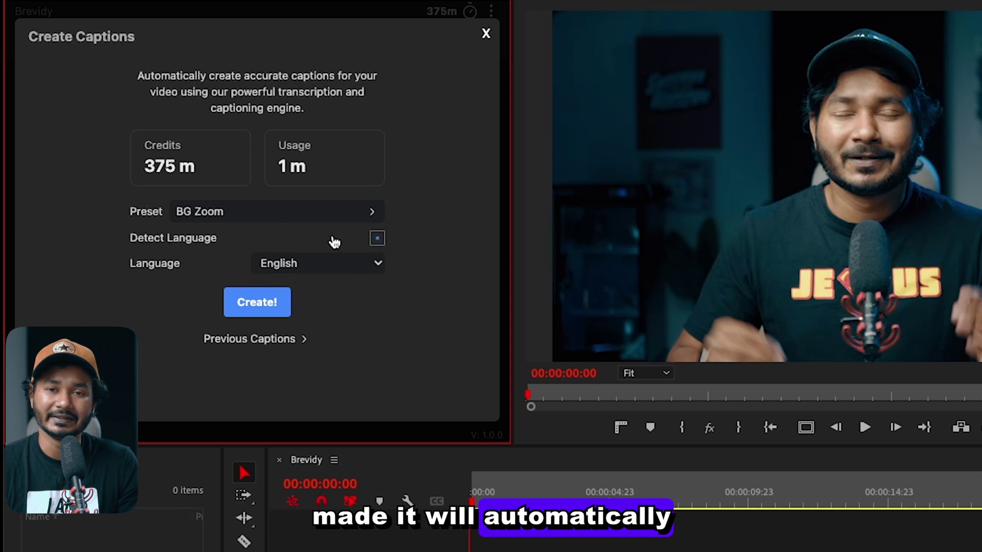
pyautogui.click(333, 240)
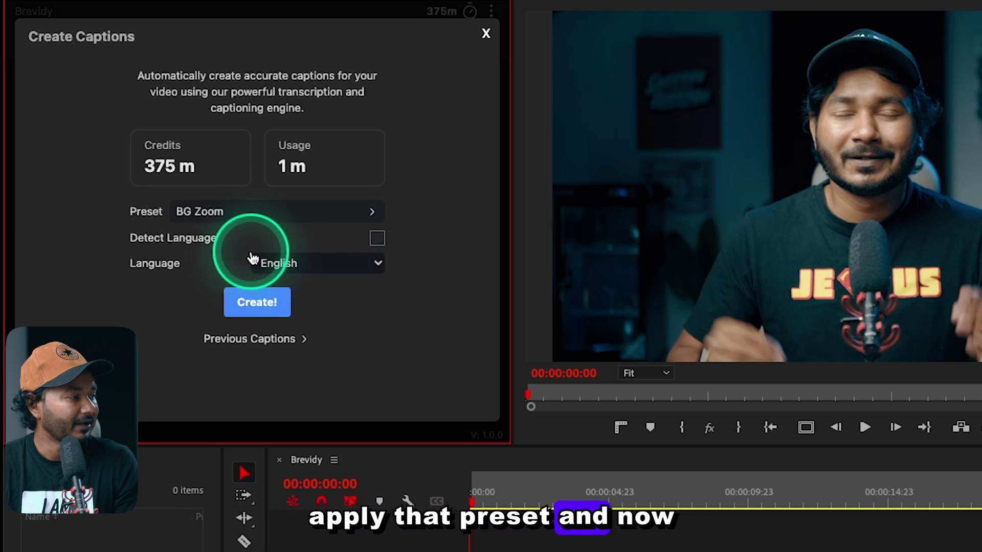
pyautogui.click(381, 239)
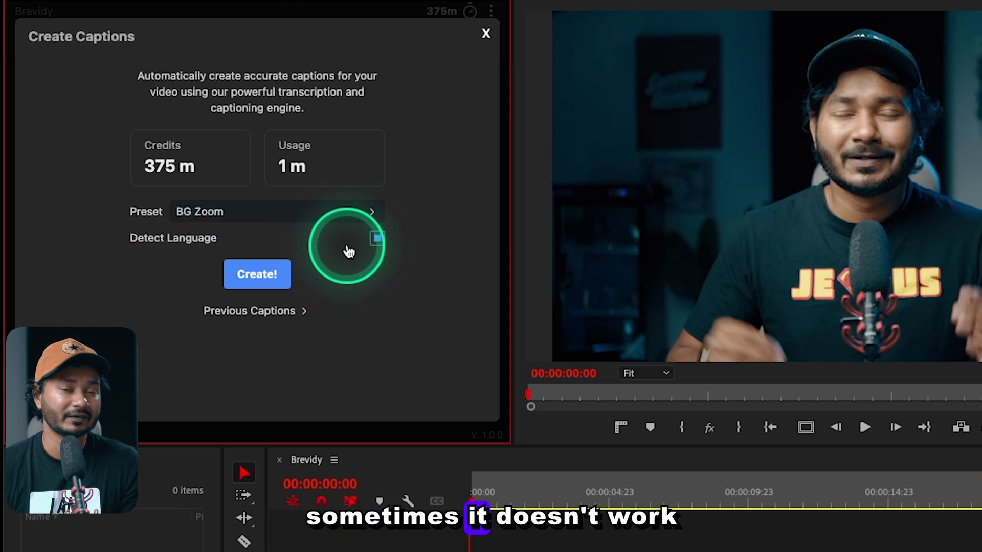
pyautogui.click(379, 240)
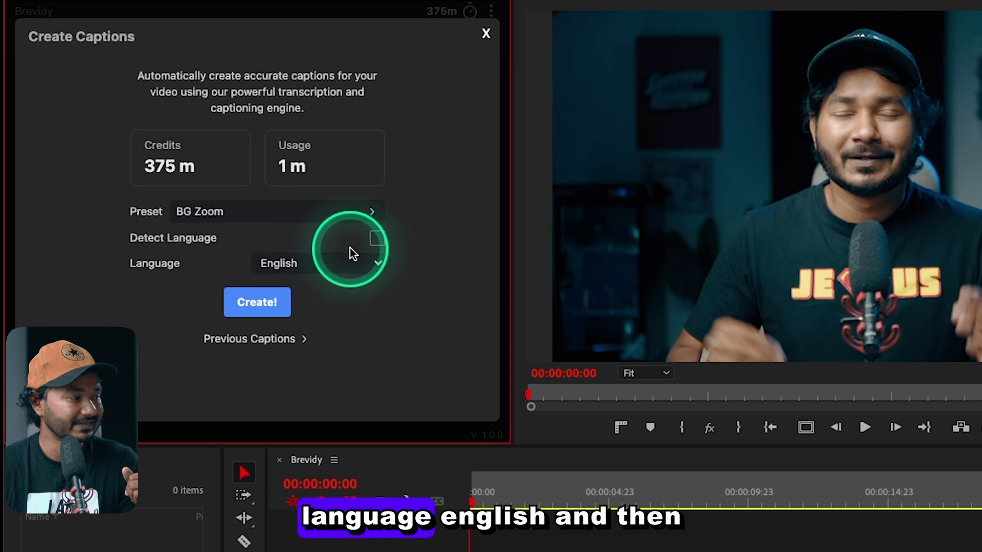
# Create the captions in English with the BG Zoom preset and play the start of the sequence to check them
pyautogui.click(258, 303)
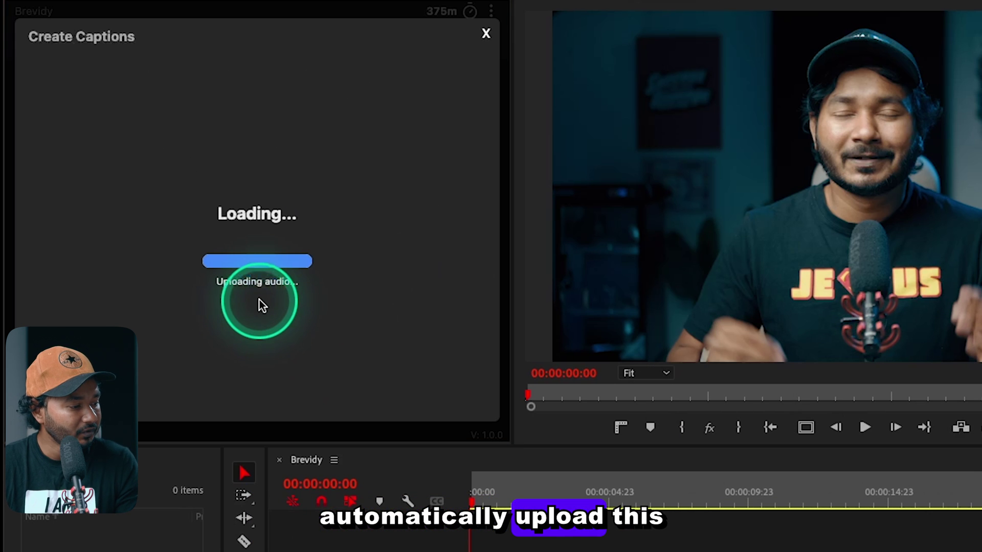
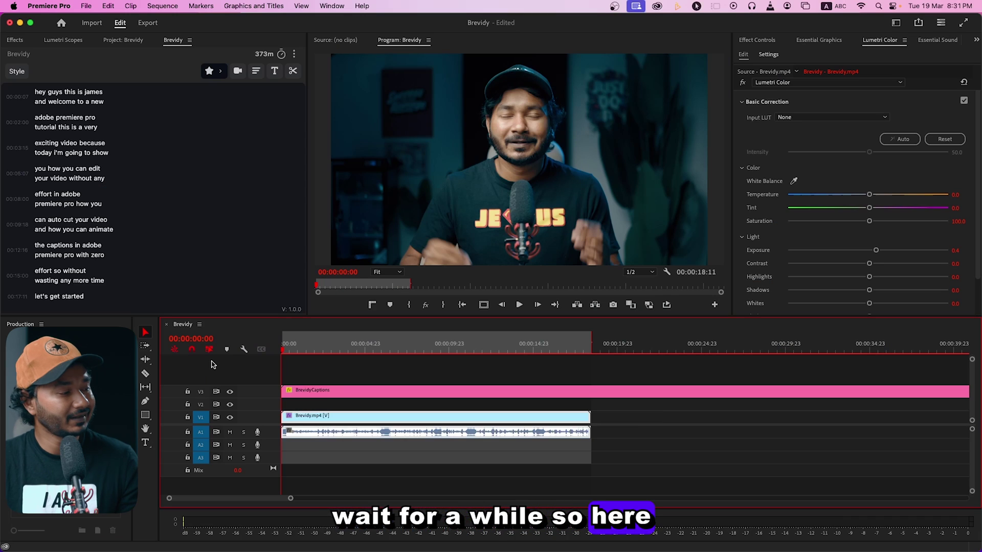
pyautogui.press('space')
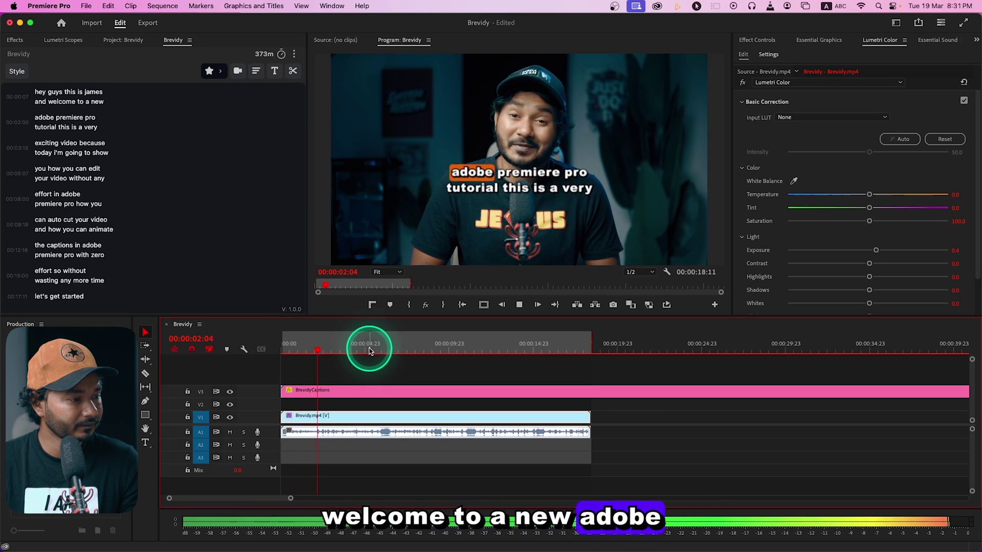
pyautogui.press('space')
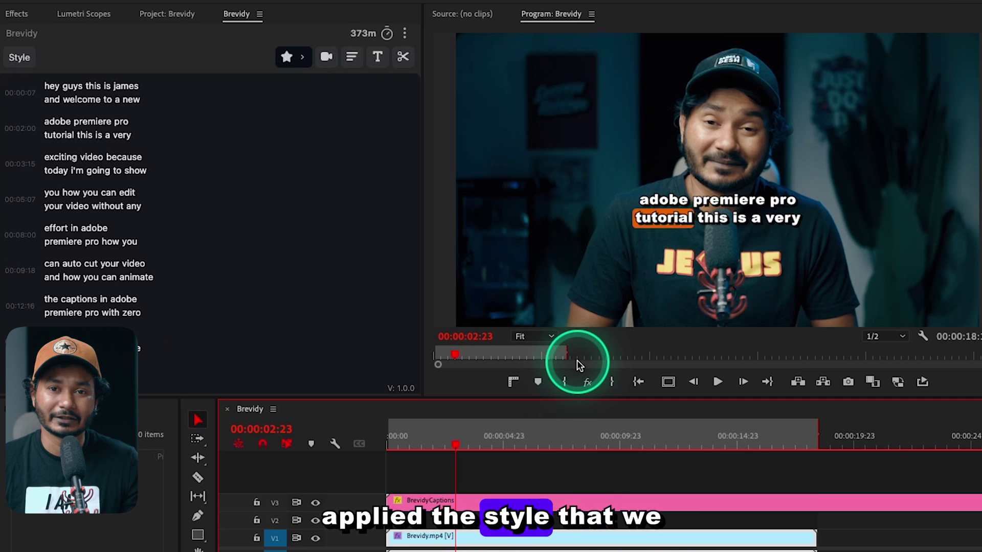
# Set the caption layout to 2 lines with a limit of 16 characters
pyautogui.click(338, 57)
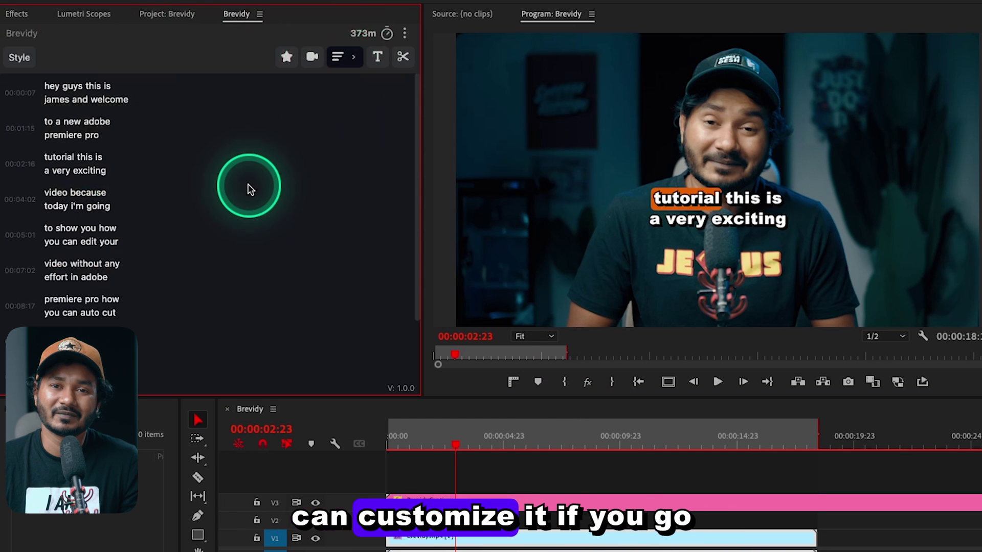
pyautogui.click(346, 56)
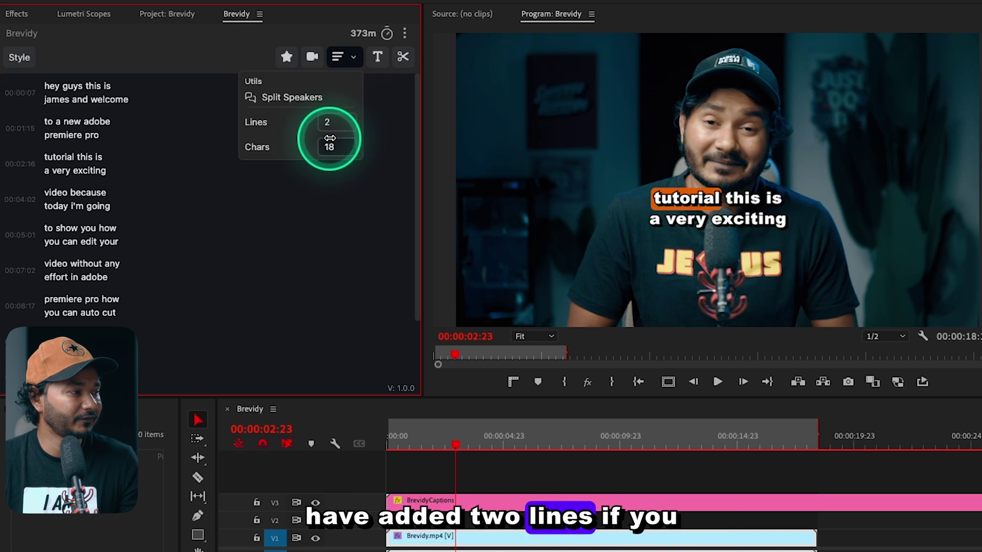
pyautogui.moveTo(332, 123); pyautogui.dragTo(324, 123)
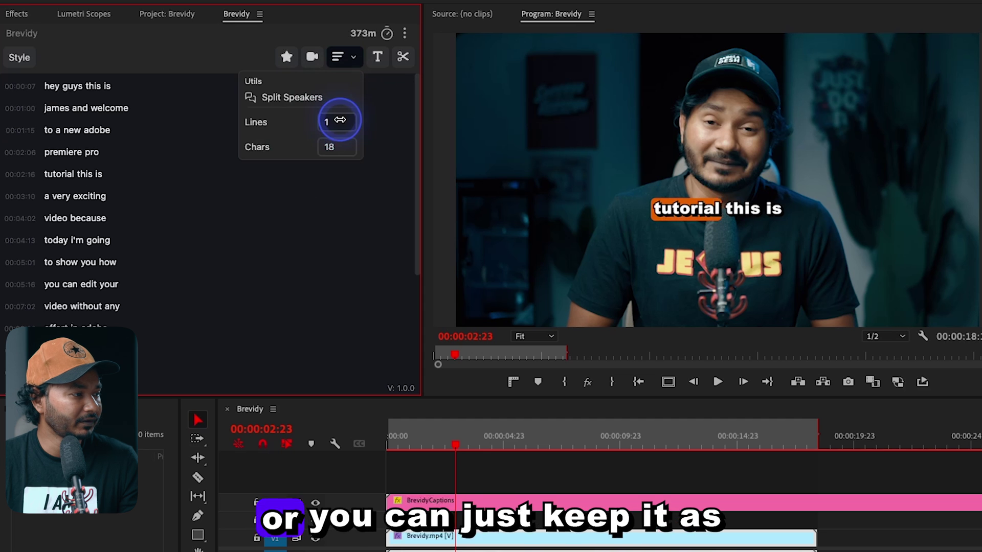
pyautogui.moveTo(349, 121); pyautogui.dragTo(351, 124)
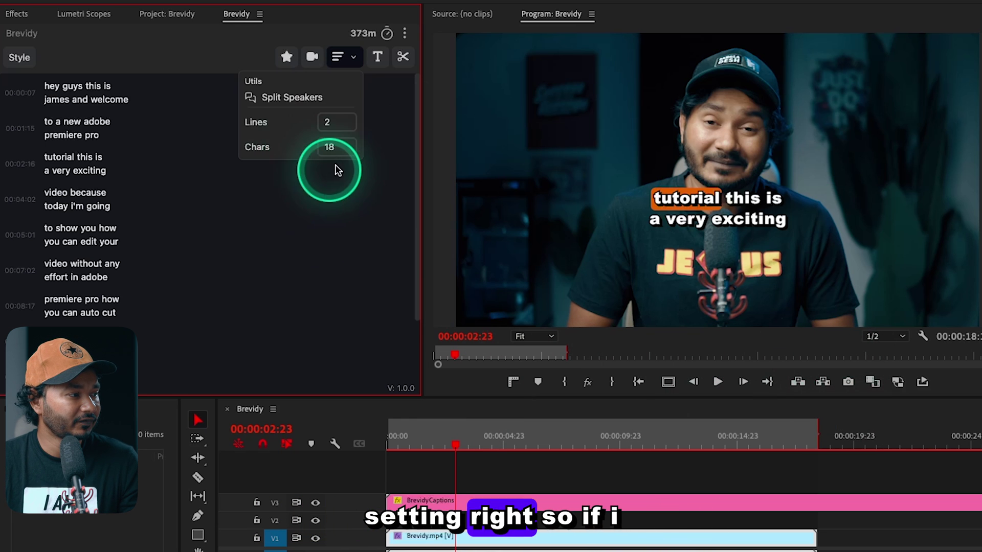
pyautogui.moveTo(333, 149); pyautogui.dragTo(313, 160)
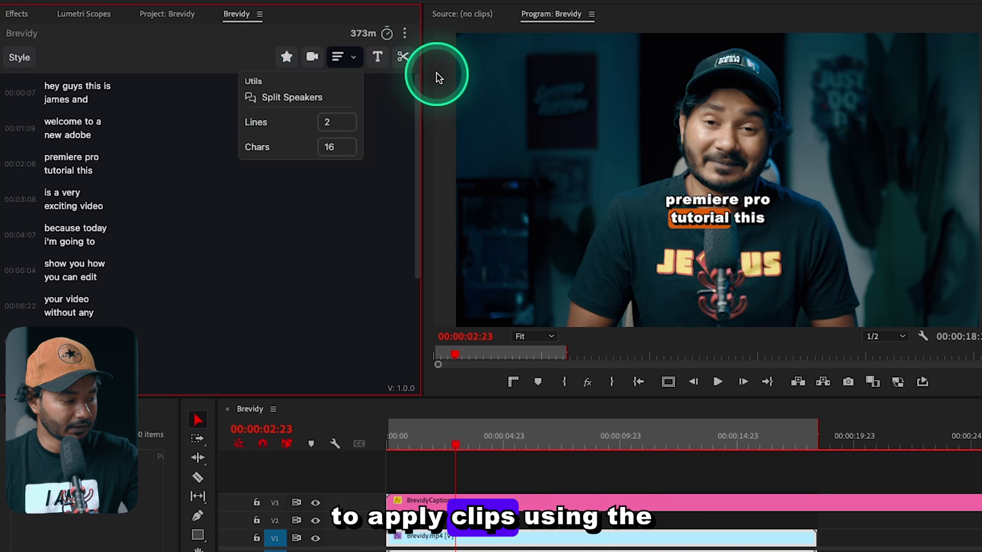
# Generate suggested video clips for the caption lines in Brevidy
pyautogui.click(312, 57)
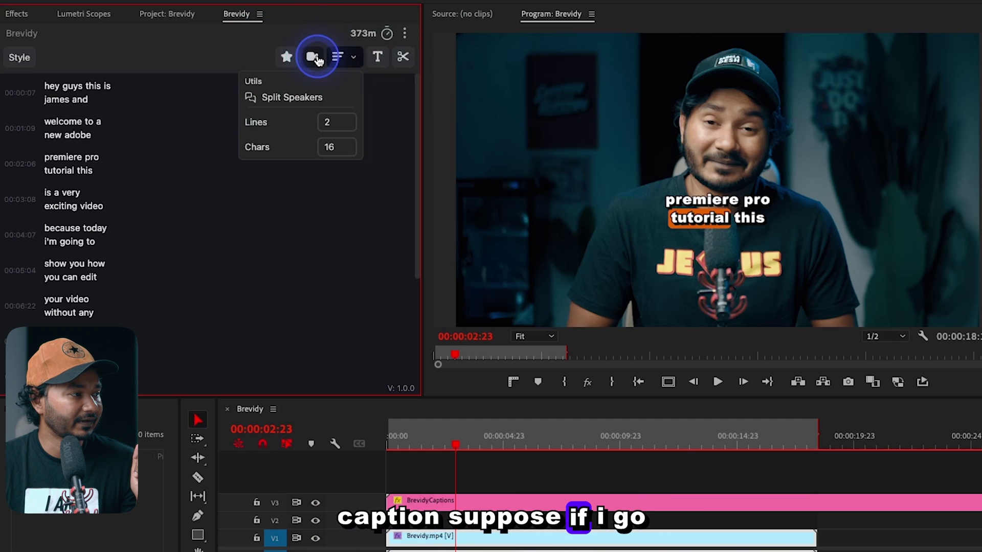
pyautogui.click(313, 54)
pyautogui.click(283, 113)
pyautogui.click(268, 98)
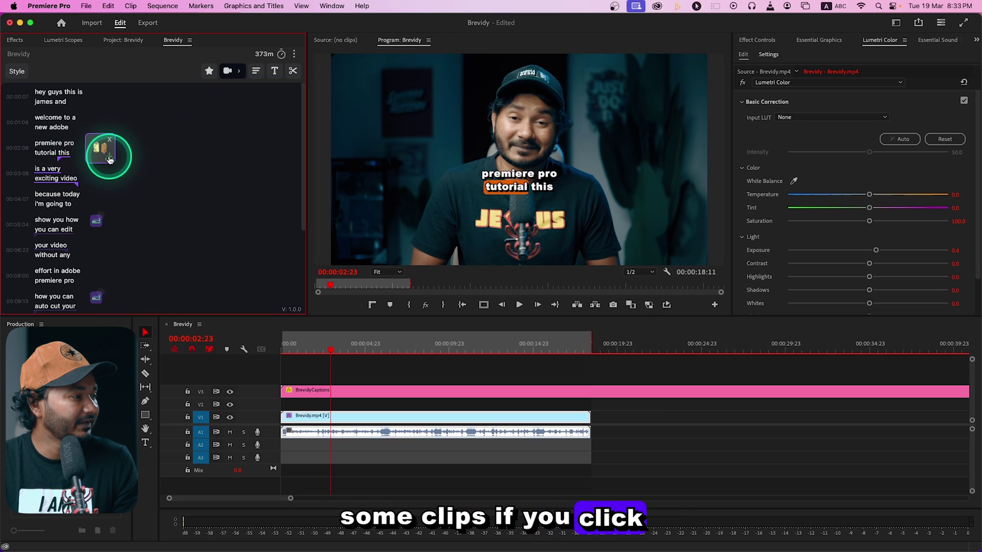
# Place the suggested clips for the "tutorial this", "you can edit", "you can animate" and "without wasting any more time" captions on the timeline
pyautogui.moveTo(120, 164); pyautogui.dragTo(362, 407)
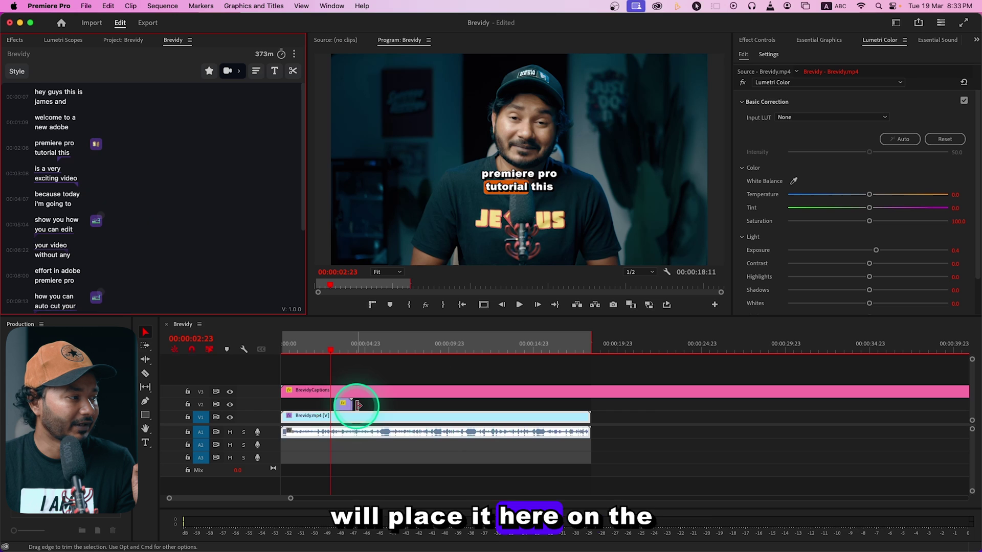
pyautogui.doubleClick(71, 228)
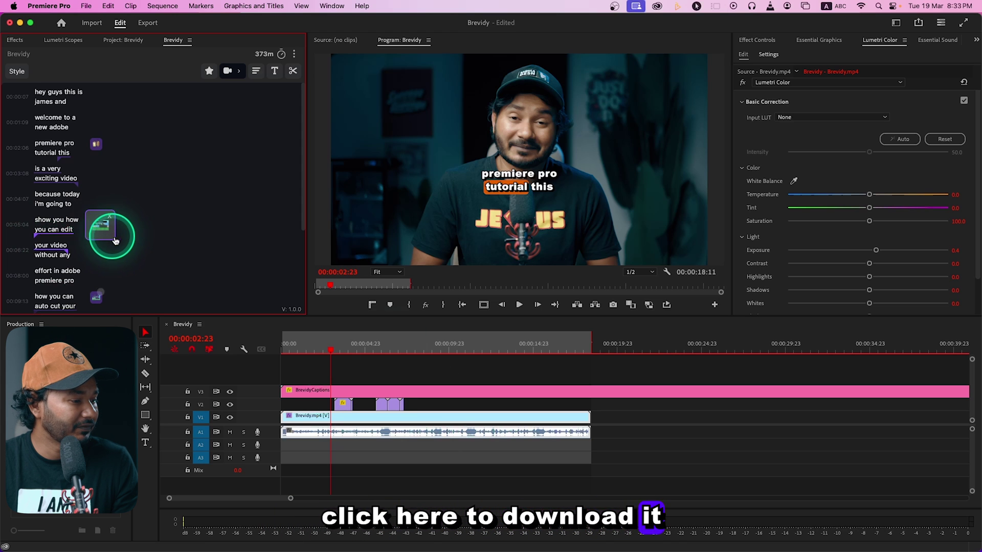
pyautogui.scroll(-5, 98, 287)
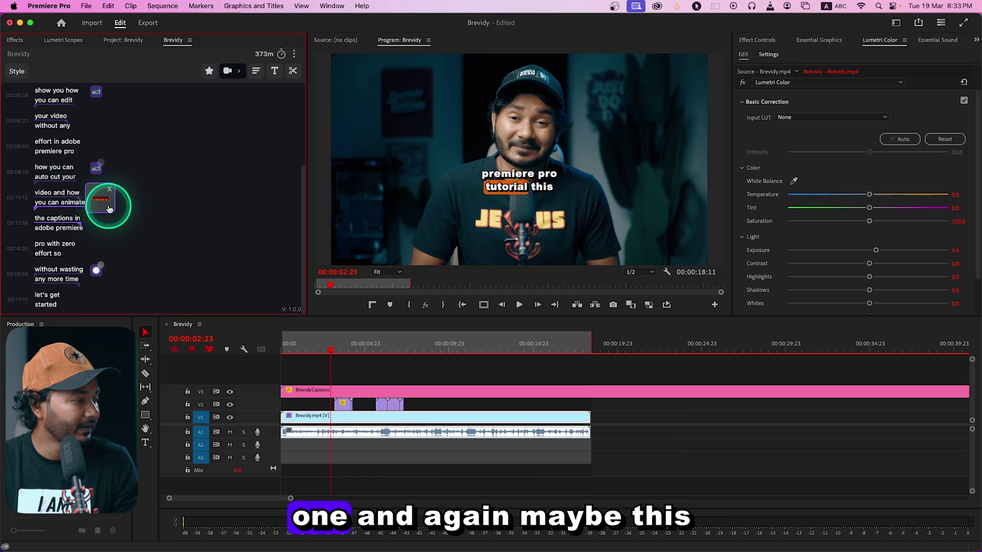
pyautogui.click(106, 282)
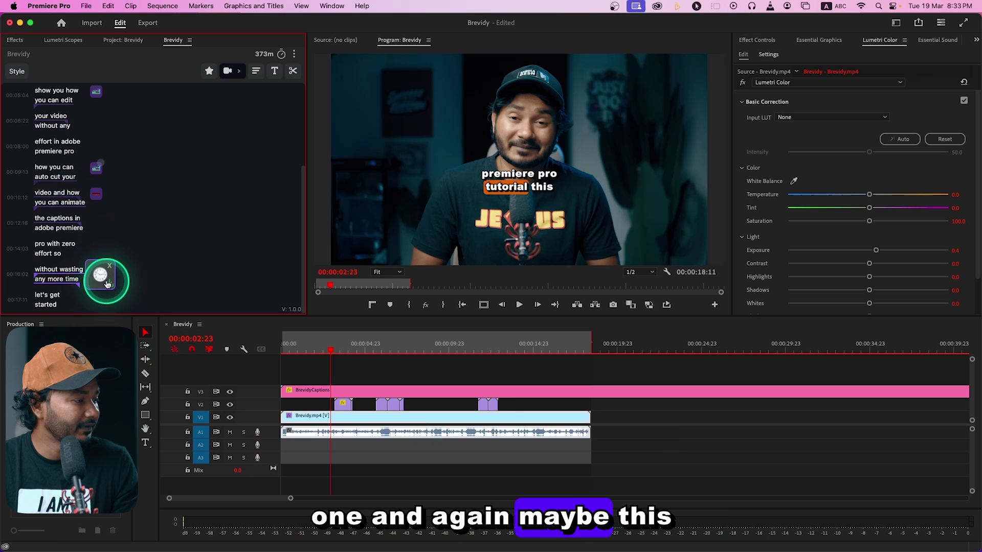
# Play the sequence from the "tutorial this" caption to review the captions and the added clips
pyautogui.click(392, 337)
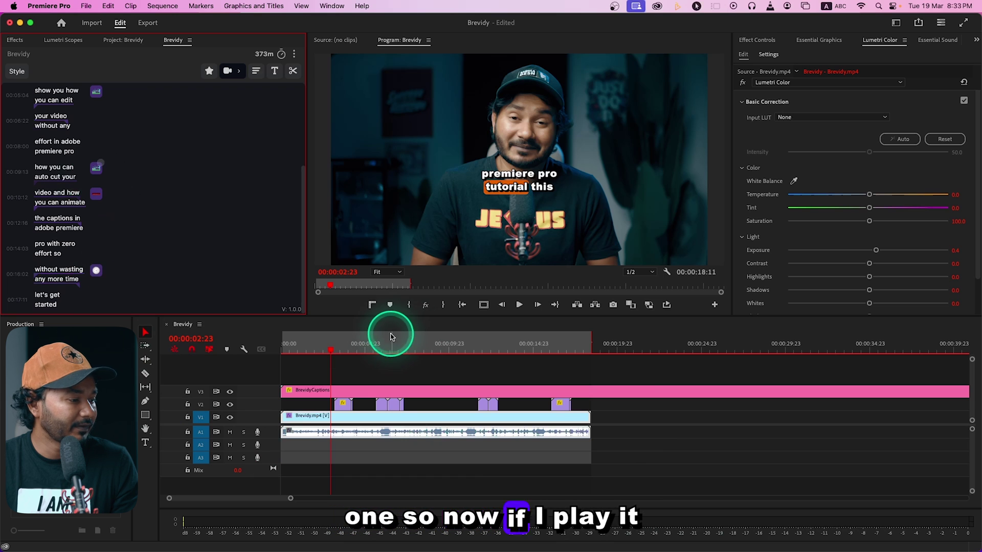
pyautogui.click(358, 405)
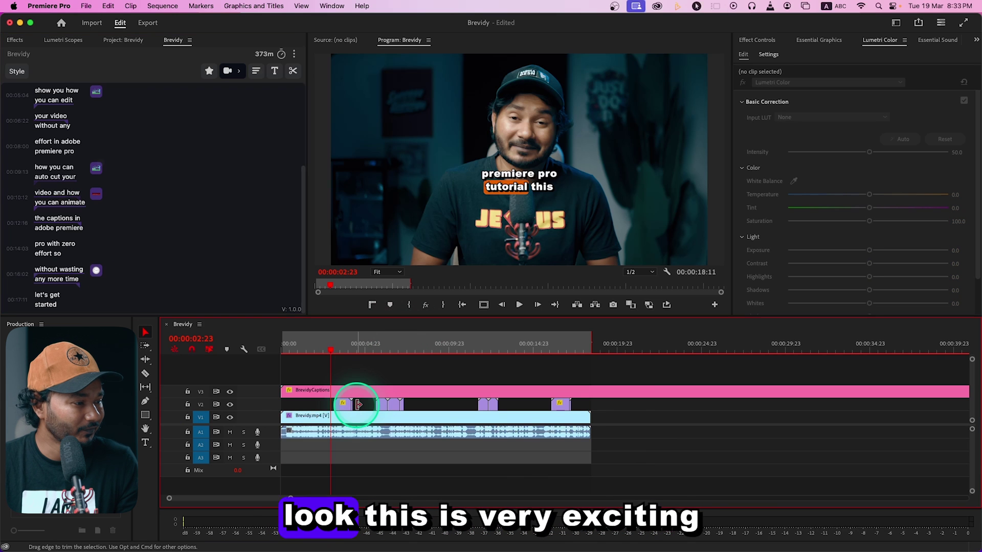
pyautogui.press('space')
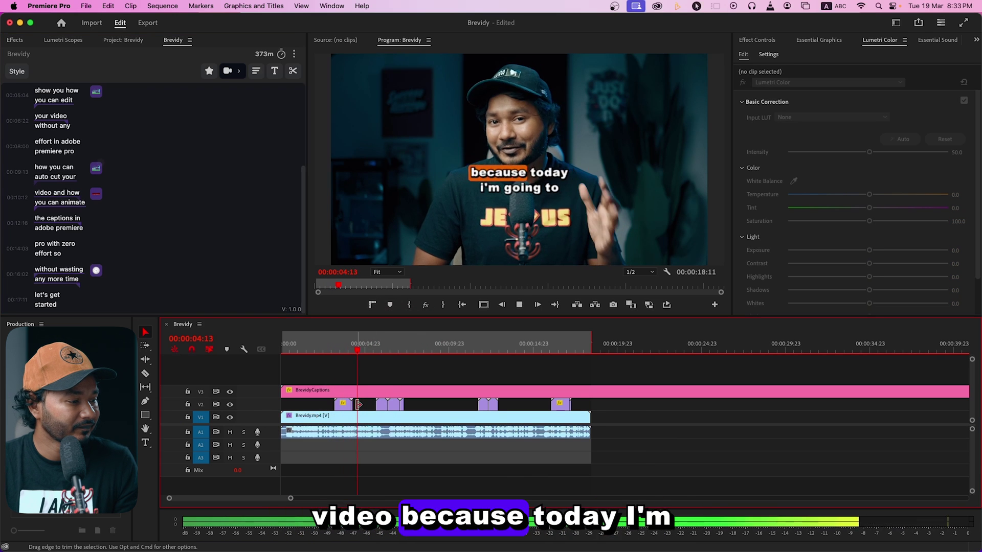
pyautogui.click(397, 423)
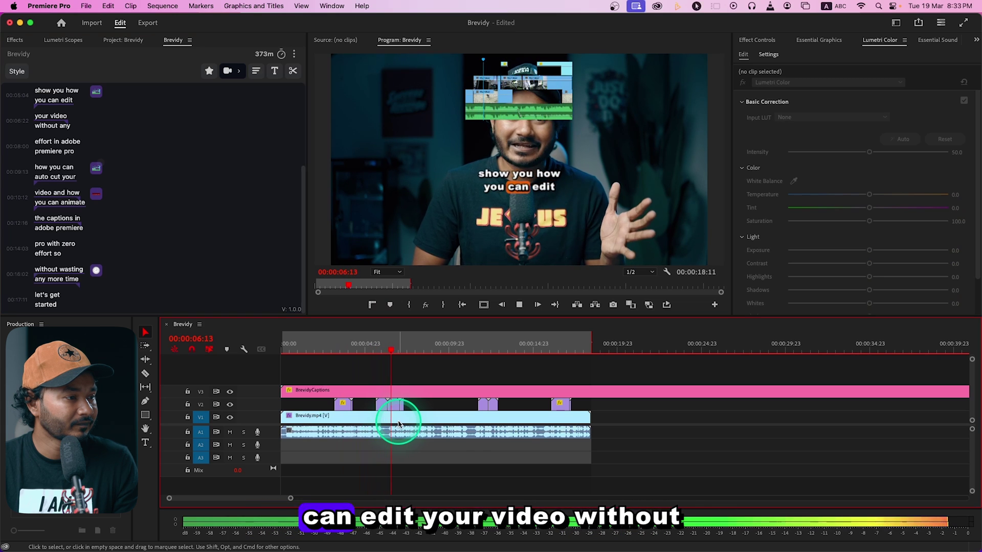
# Move the suggested clip at the "show you how" caption to the frame's lower-left corner, at position about 670, 1743
pyautogui.click(377, 344)
pyautogui.click(383, 429)
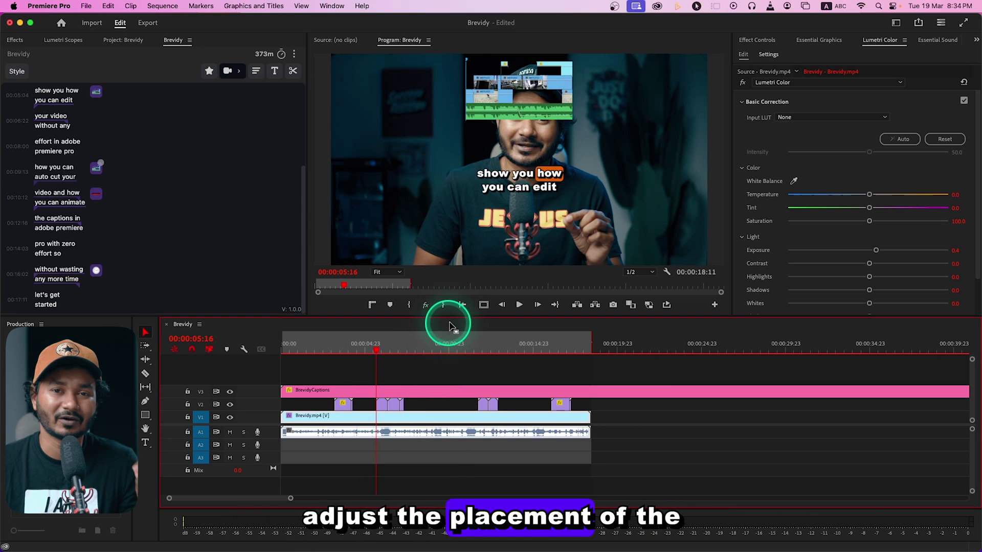
pyautogui.click(392, 432)
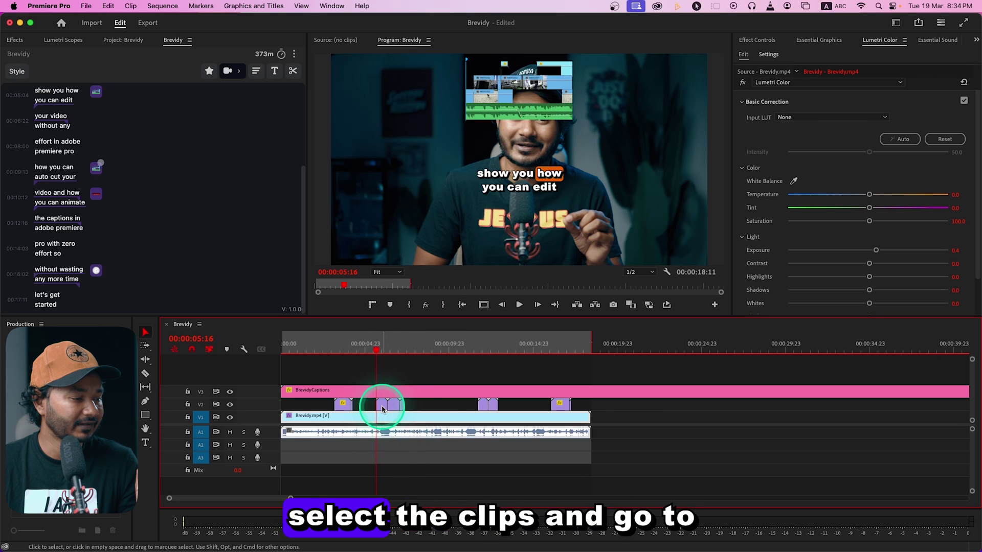
pyautogui.click(382, 407)
pyautogui.click(762, 41)
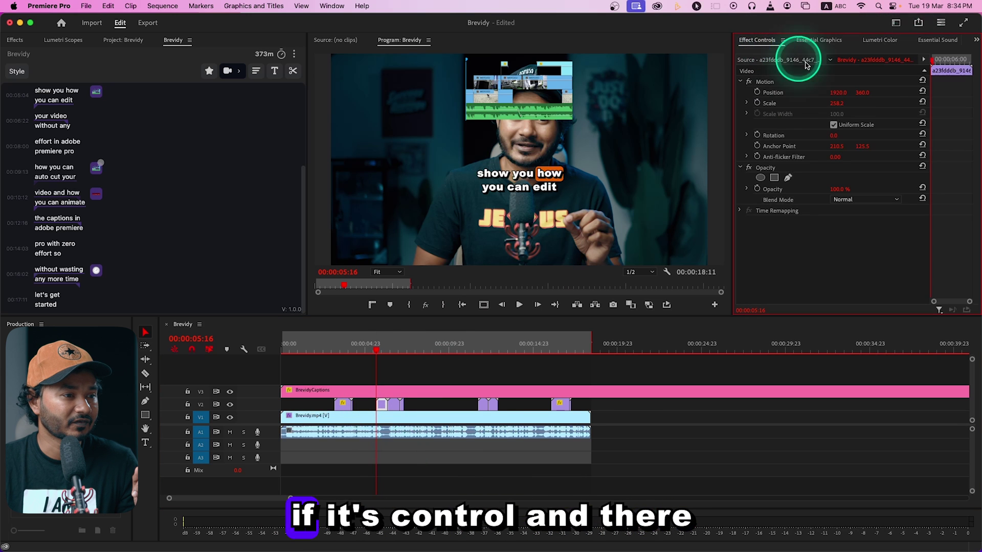
pyautogui.moveTo(861, 93)
pyautogui.mouseDown()
pyautogui.moveTo(890, 92)
pyautogui.moveTo(852, 93)
pyautogui.moveTo(924, 95)
pyautogui.moveTo(793, 94)
pyautogui.moveTo(841, 93)
pyautogui.mouseUp()
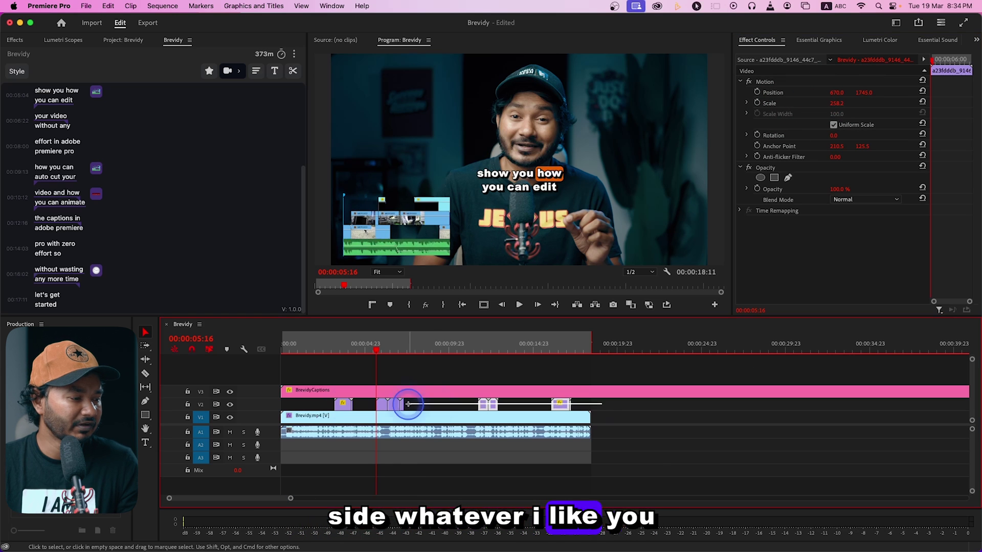
# Delete all the suggested clips from track V2
pyautogui.moveTo(407, 404); pyautogui.dragTo(307, 401)
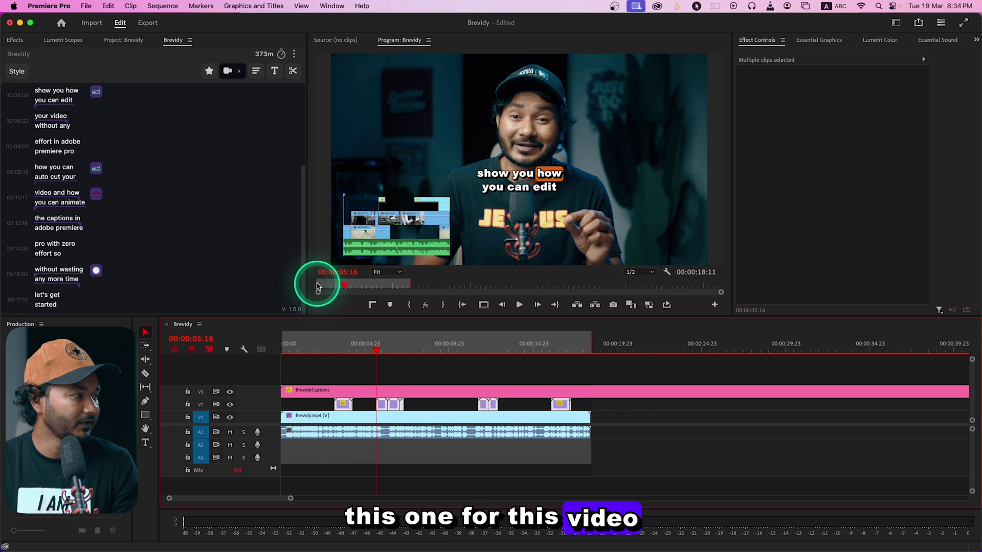
pyautogui.press('Delete')
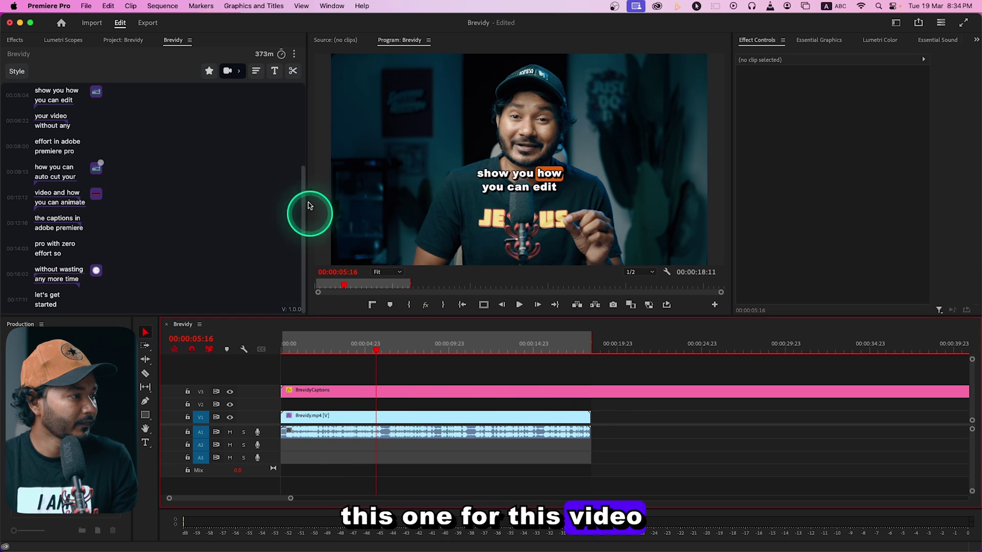
# Generate suggested word highlights for the captions in Brevidy
pyautogui.click(207, 71)
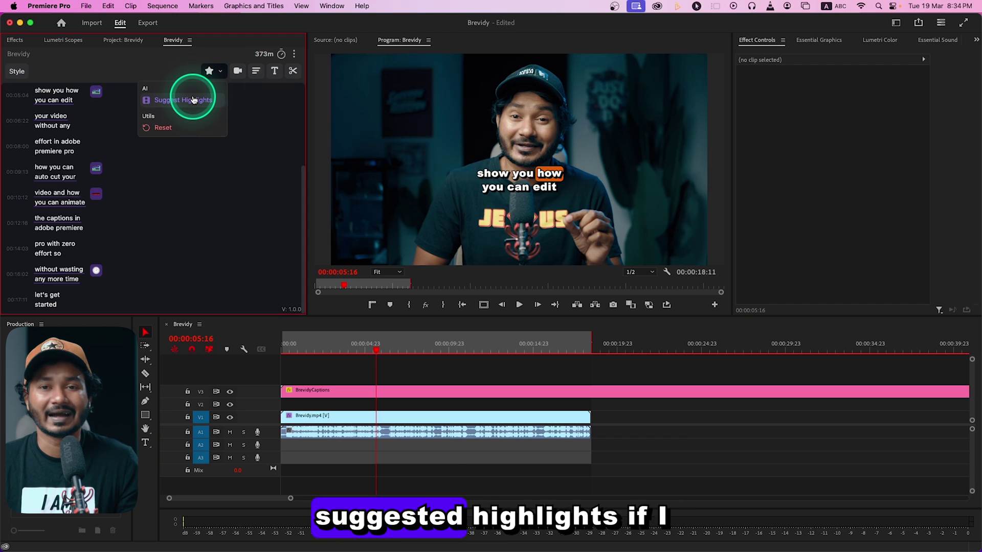
pyautogui.click(193, 100)
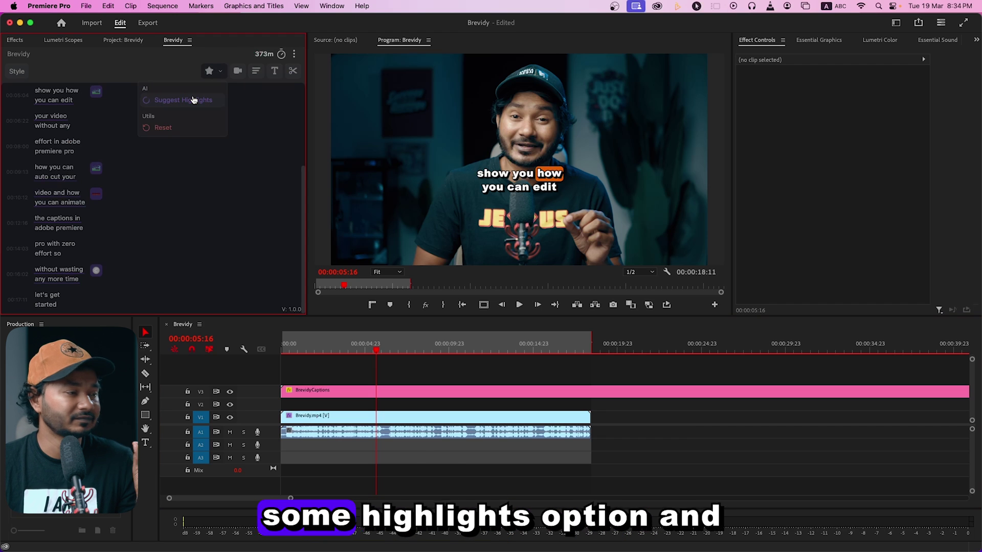
pyautogui.click(575, 371)
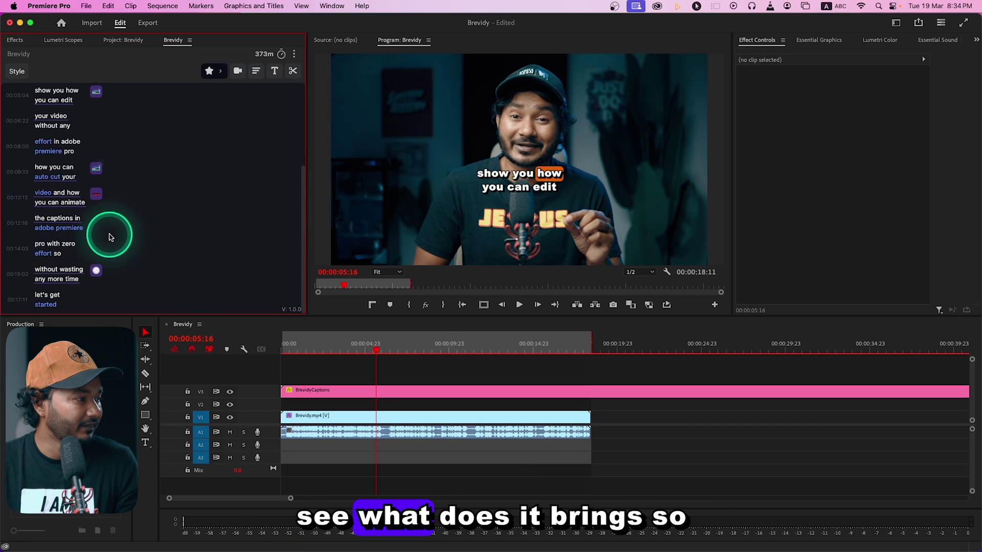
# Play the sequence from the start to review the highlighted caption words, pausing partway to inspect them
pyautogui.scroll(5, 122, 226)
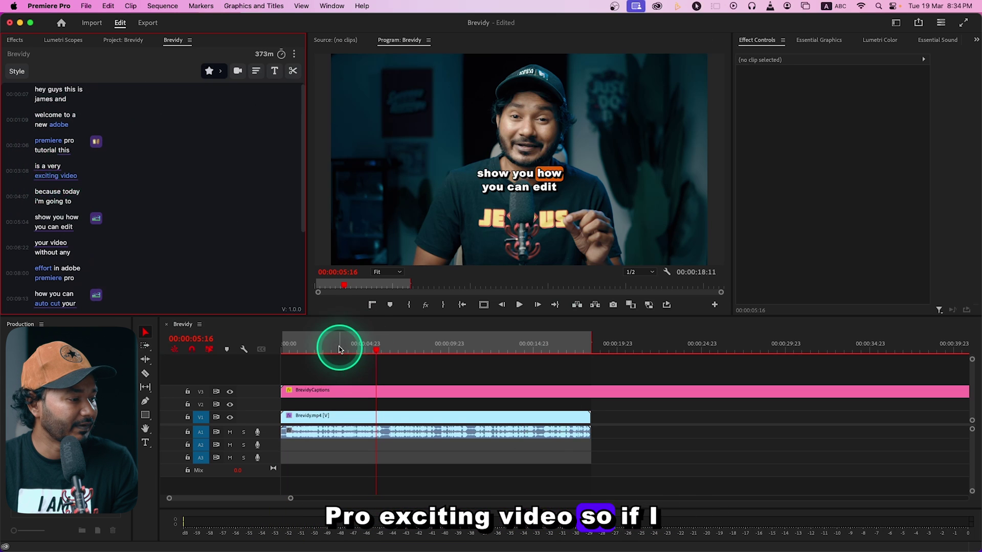
pyautogui.moveTo(339, 349); pyautogui.dragTo(253, 357)
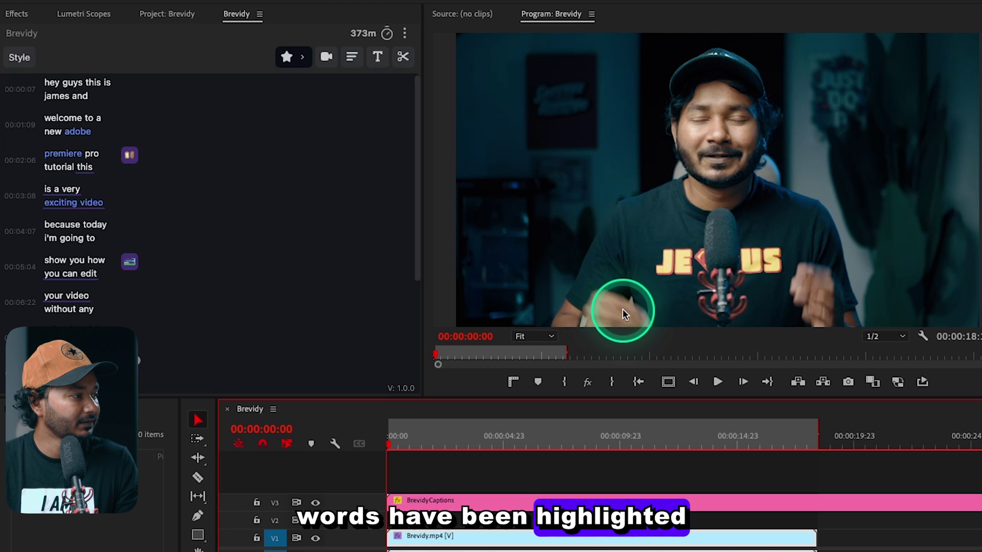
pyautogui.press('space')
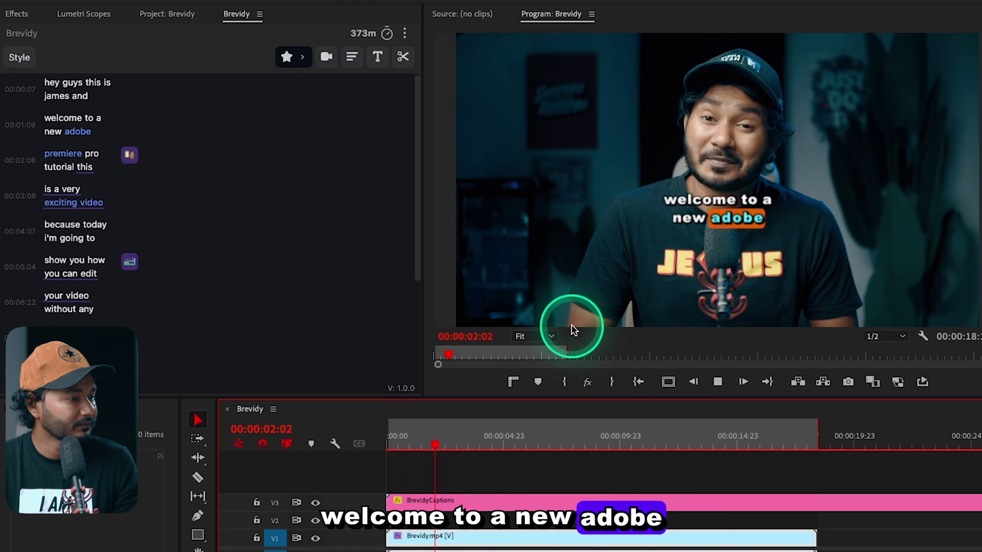
pyautogui.press('space')
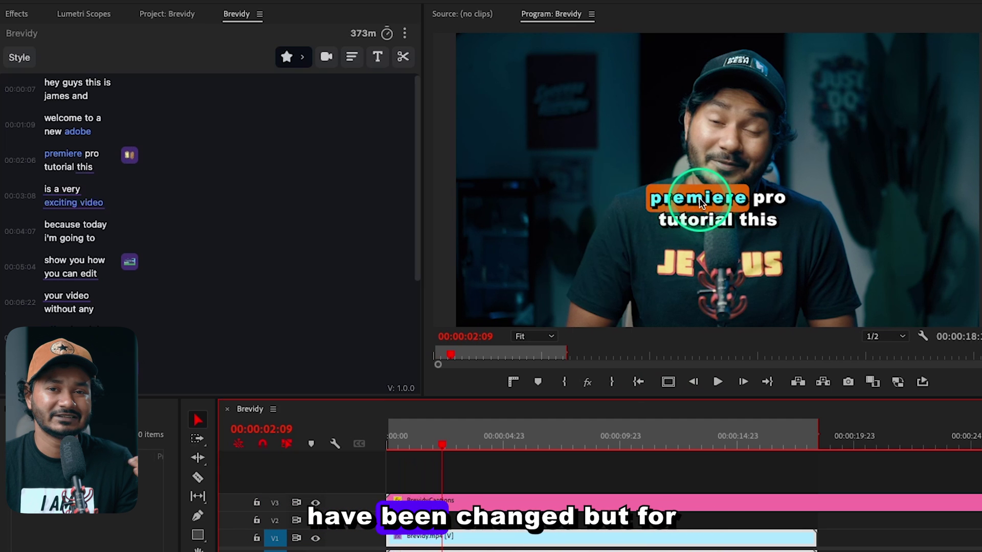
pyautogui.press('space')
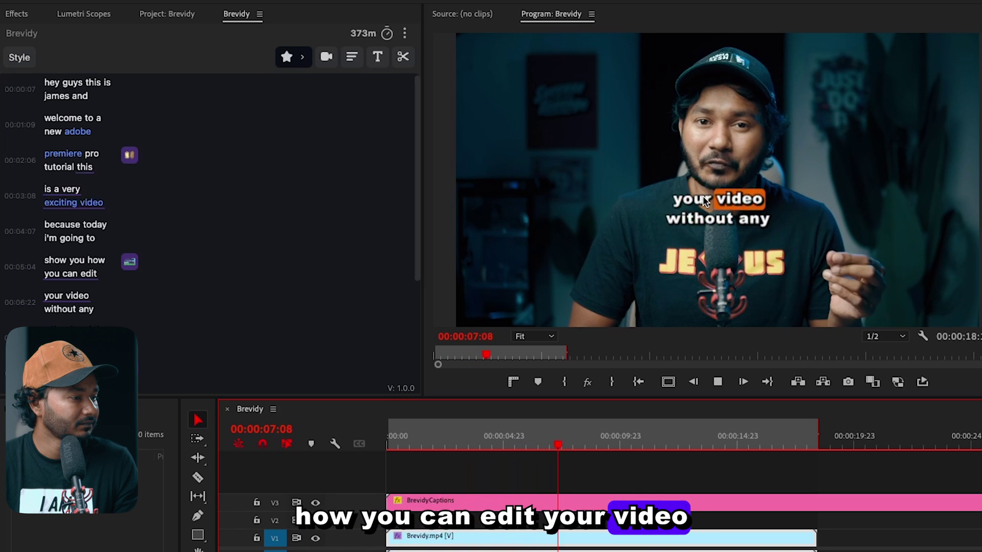
pyautogui.press('space')
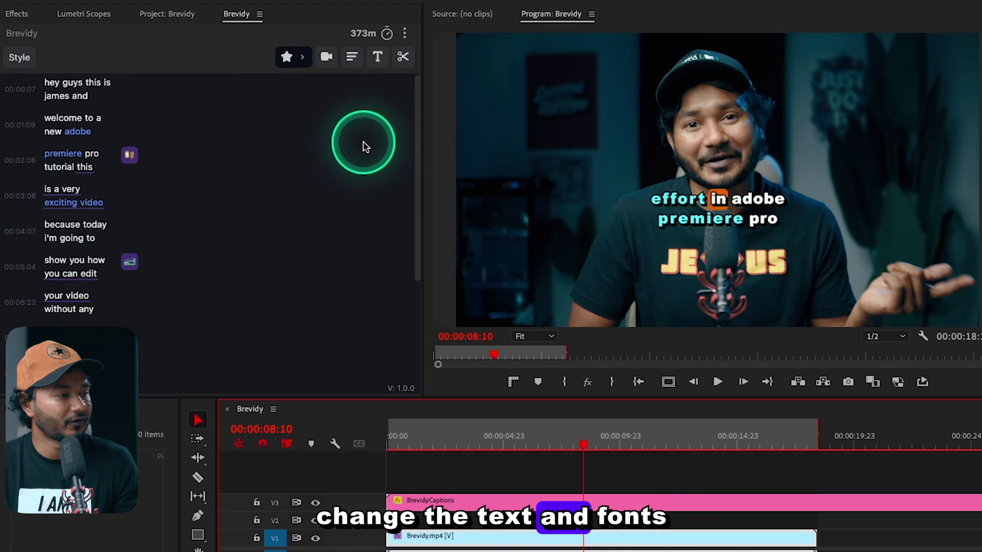
# Apply the trending Slide Down style preset to the captions
pyautogui.click(22, 57)
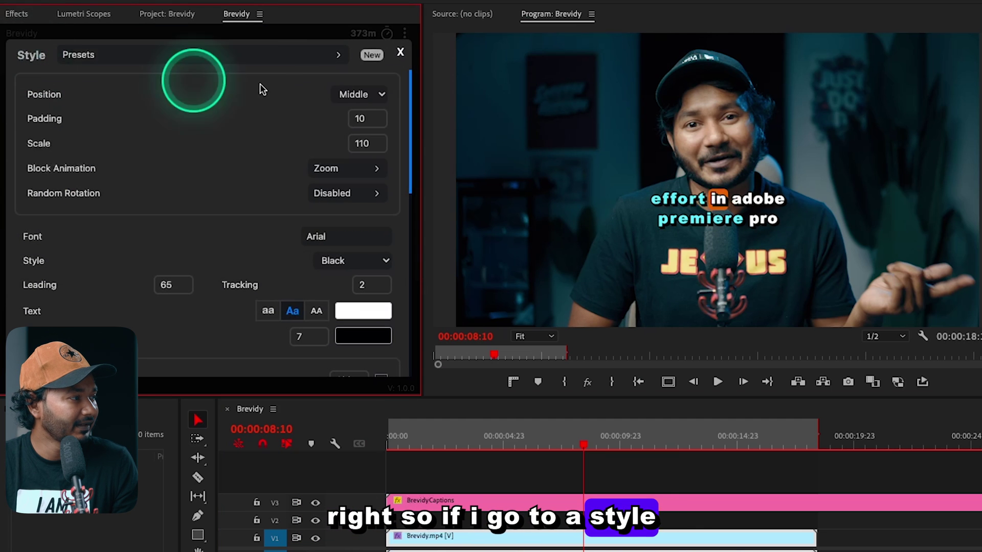
pyautogui.click(211, 58)
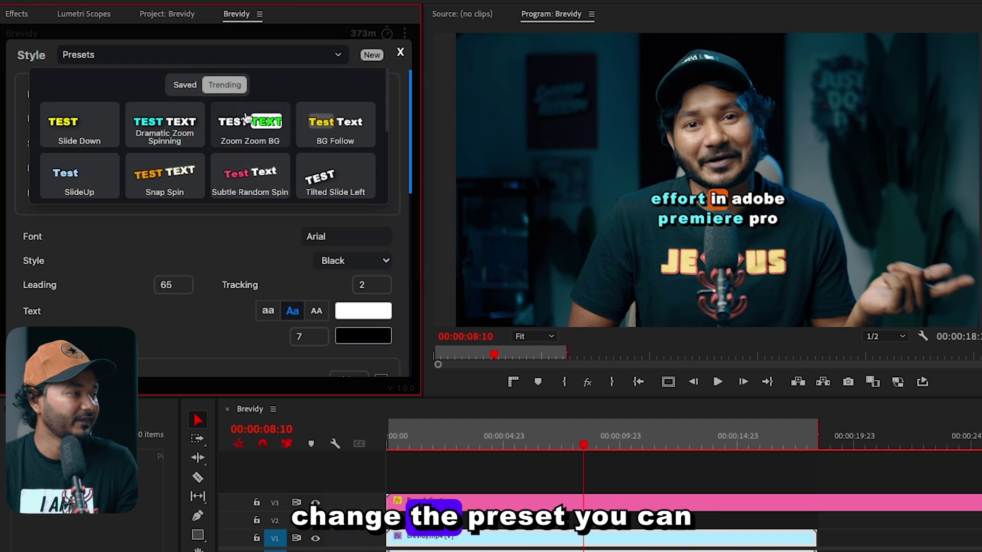
pyautogui.click(77, 124)
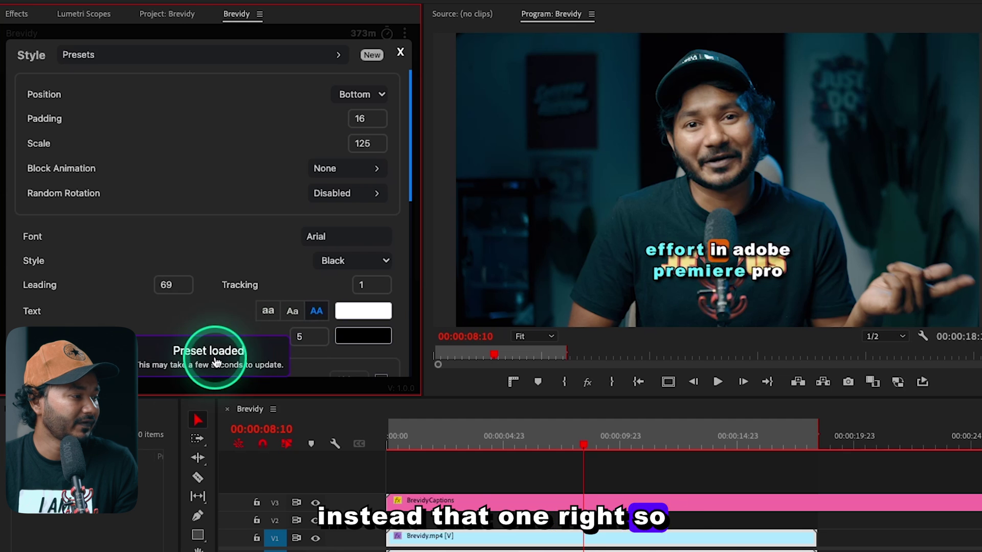
# Play the opening captions from the start of the sequence to check the Slide Down animation
pyautogui.click(450, 446)
pyautogui.moveTo(450, 450); pyautogui.dragTo(292, 460)
pyautogui.click(780, 318)
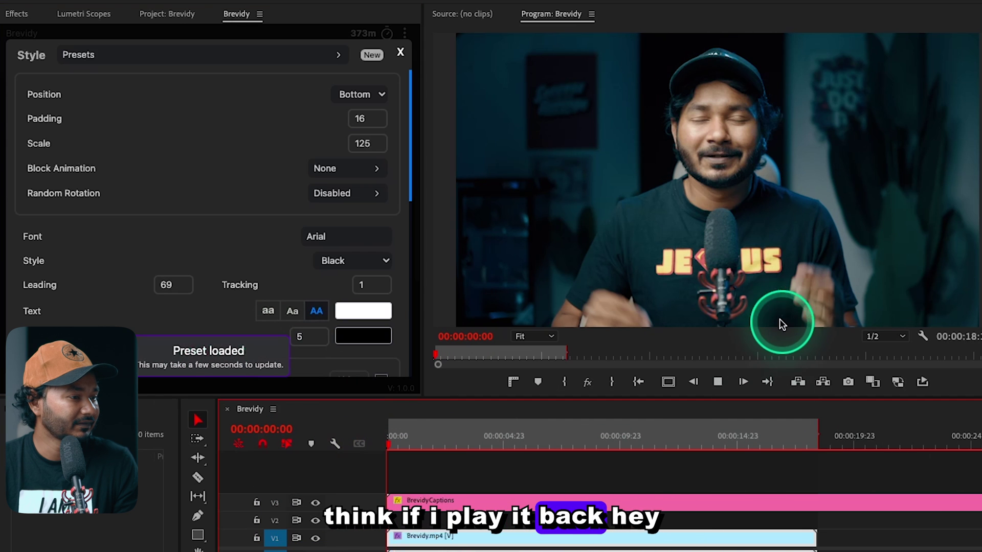
pyautogui.press('space')
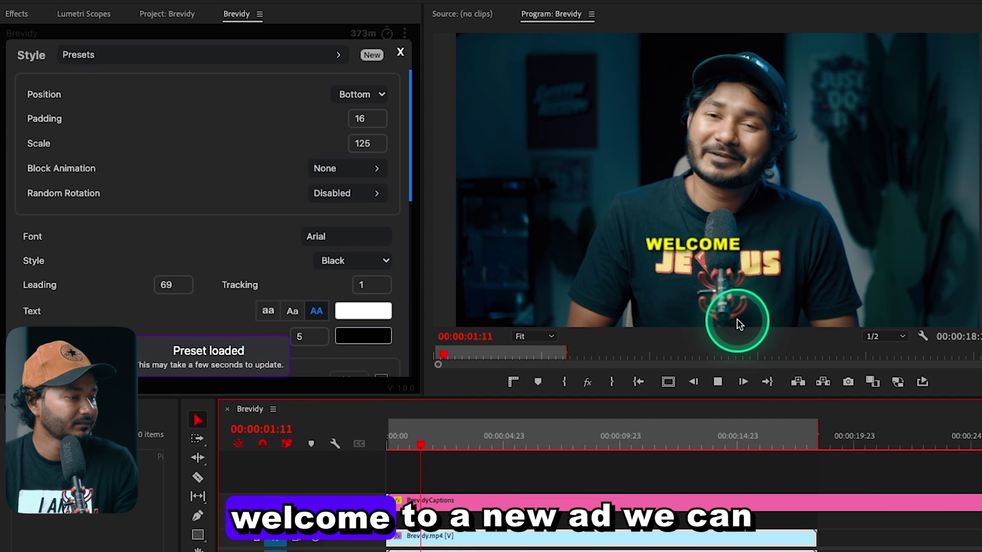
pyautogui.press('space')
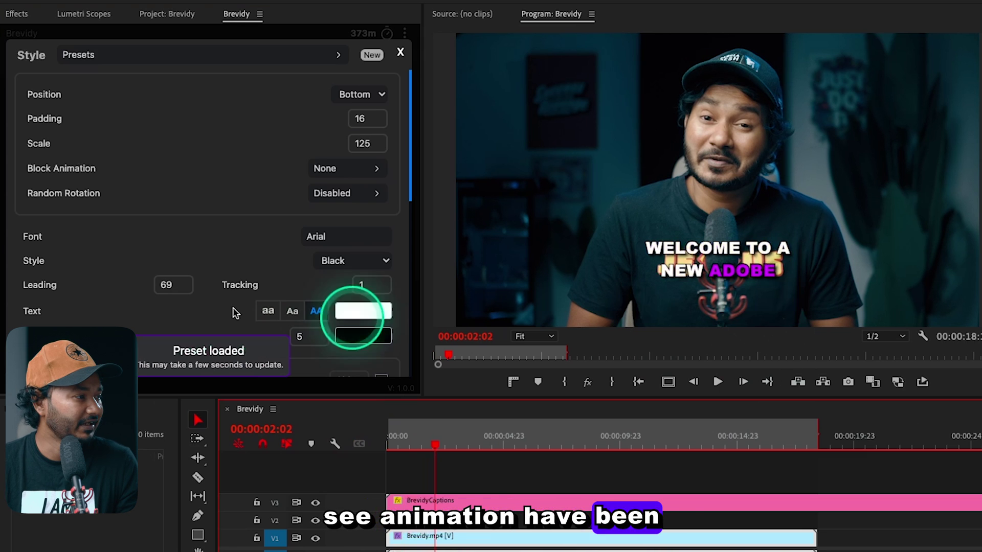
# Apply the Basic Active style preset to the captions
pyautogui.click(140, 61)
pyautogui.scroll(-3, 205, 164)
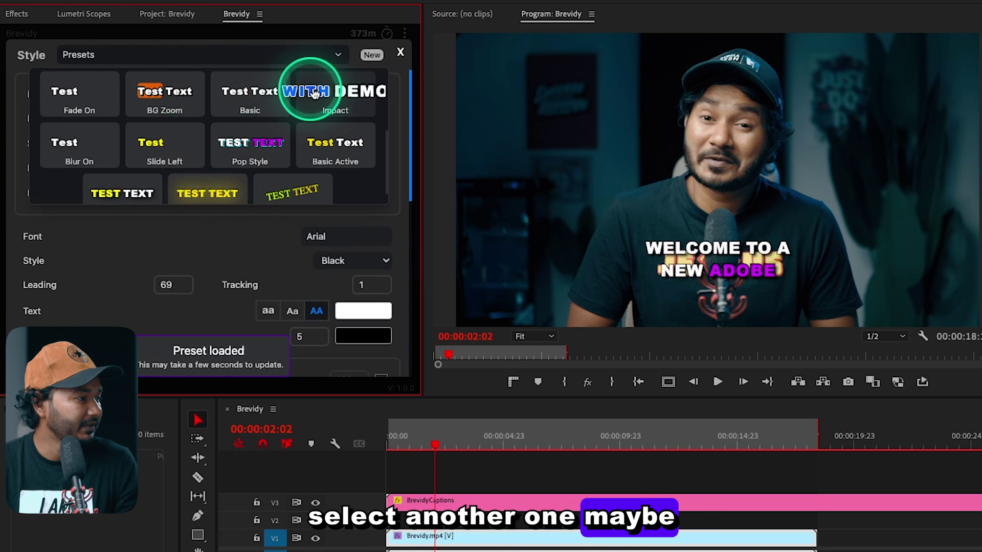
pyautogui.click(330, 139)
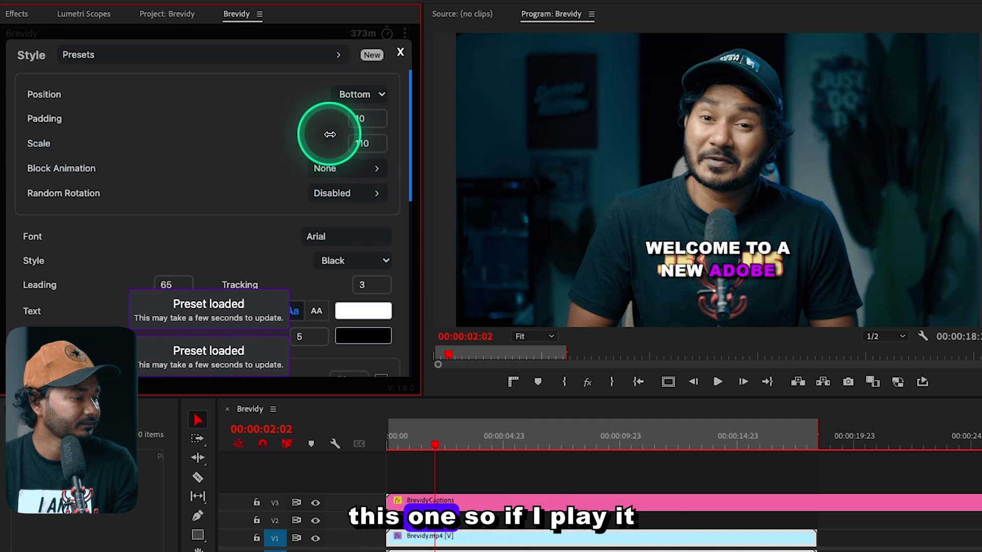
# Play the opening captions from the start of the sequence to check the Basic Active style
pyautogui.click(416, 453)
pyautogui.press('Home')
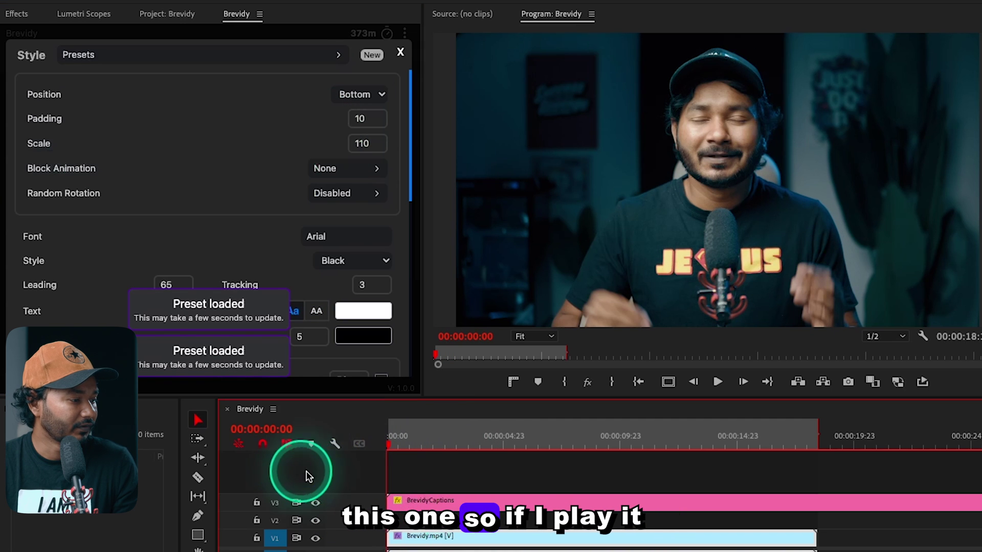
pyautogui.press('space')
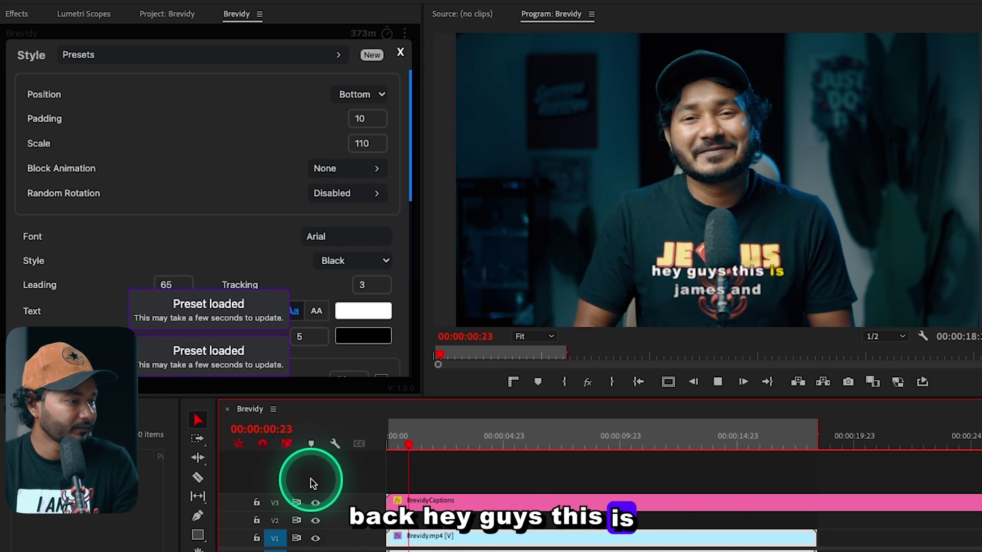
pyautogui.press('space')
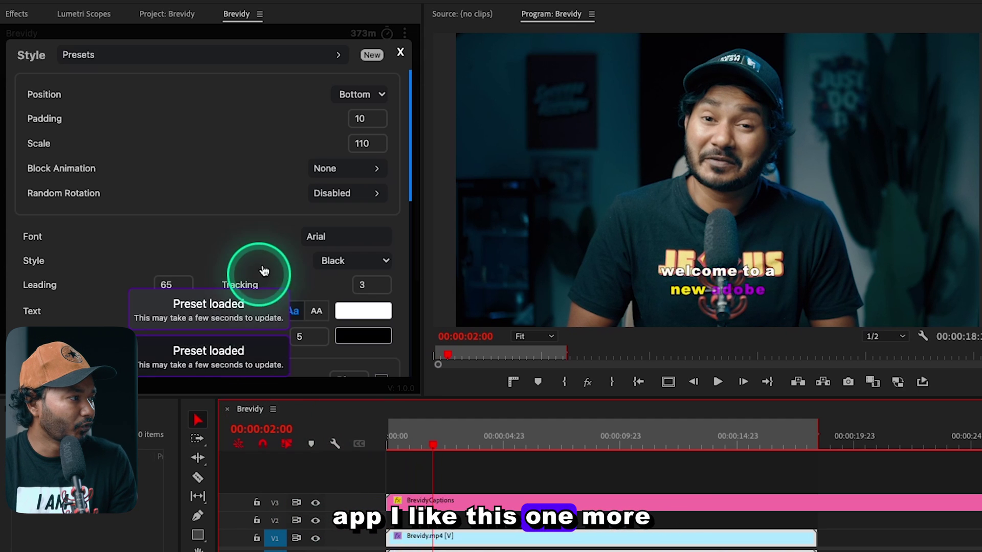
# Try the Top position for the captions and set them back to Bottom
pyautogui.click(373, 95)
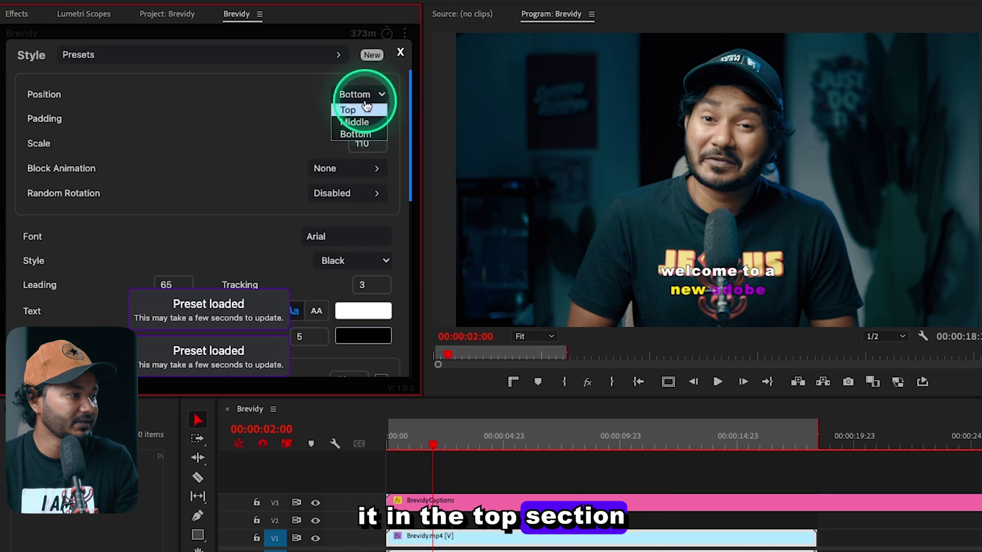
pyautogui.click(362, 111)
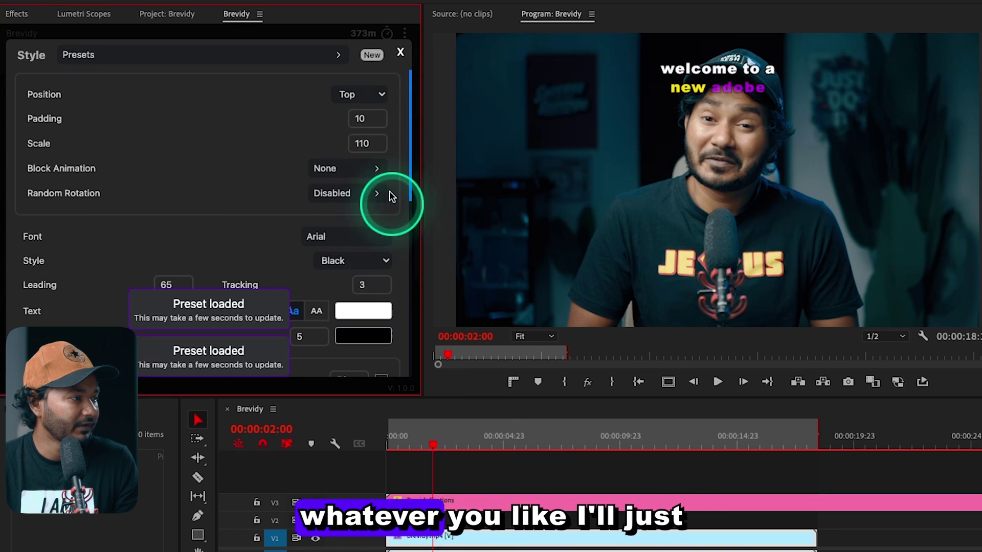
pyautogui.click(364, 97)
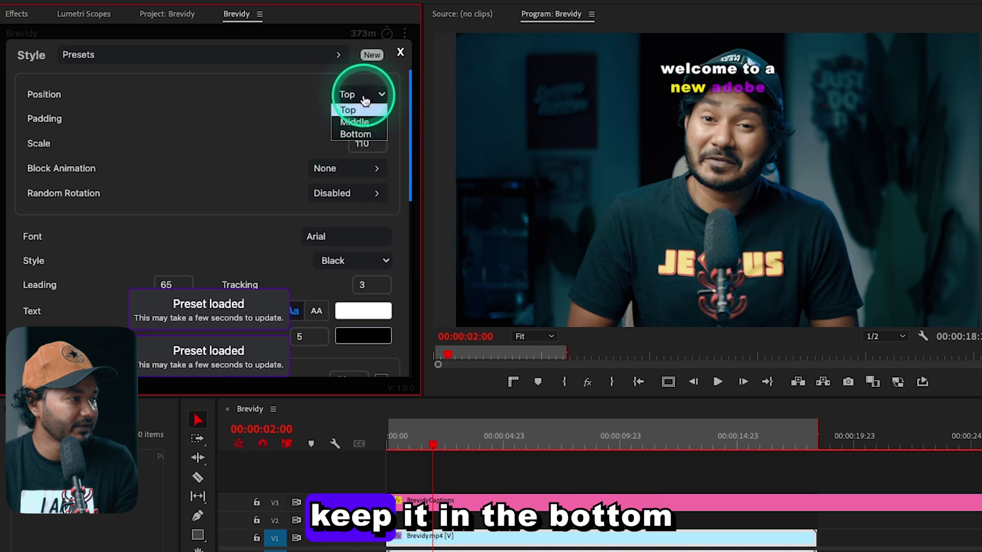
pyautogui.click(361, 134)
# Set the caption padding to 31 and view the block animation's style, intensity and speed options
pyautogui.moveTo(361, 120); pyautogui.dragTo(380, 119)
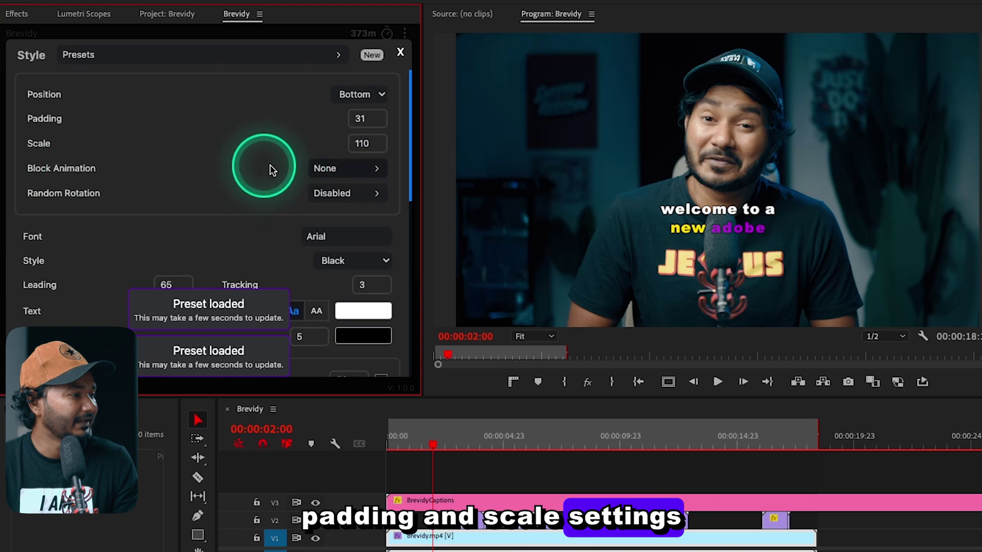
pyautogui.click(357, 172)
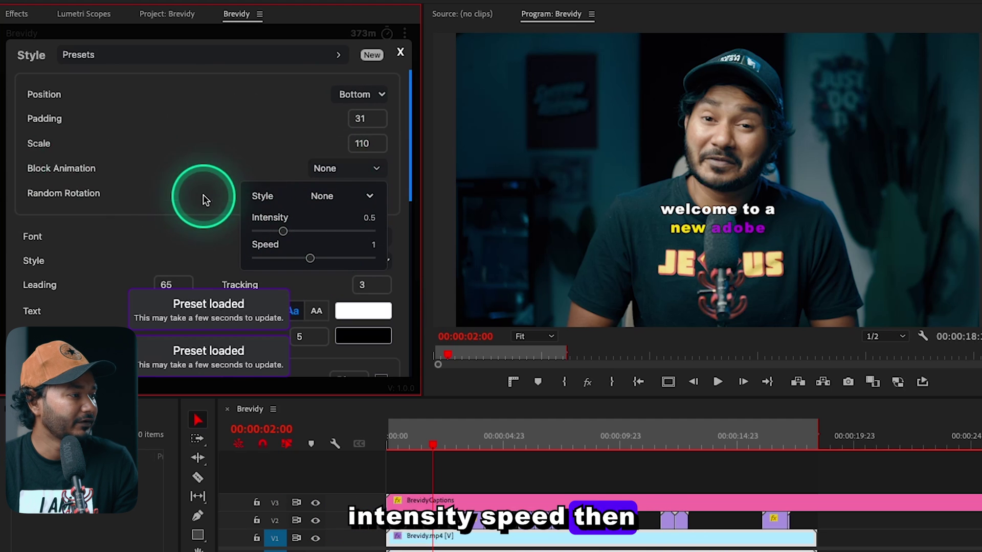
pyautogui.click(348, 170)
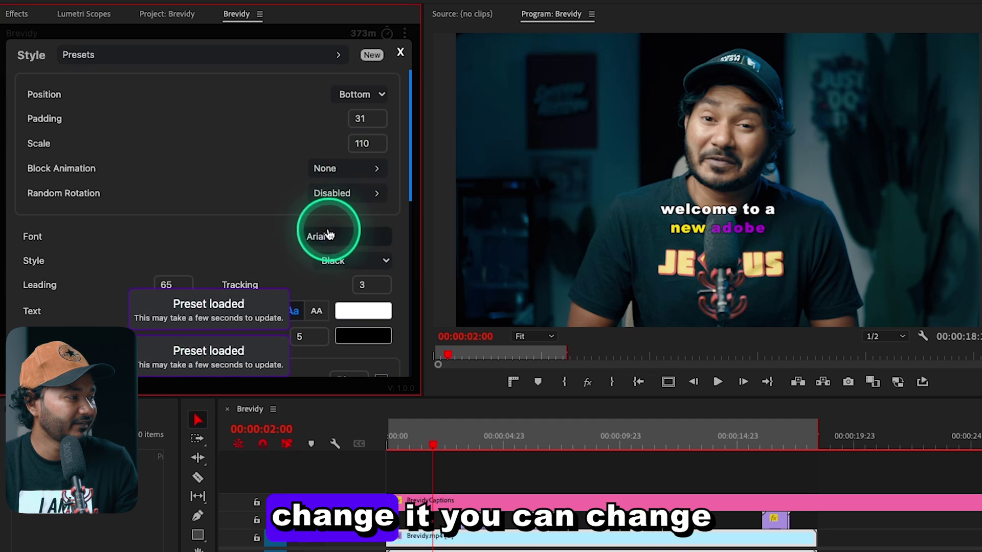
# Search the fonts for "Beb" and set the caption font to BebasNeueBold
pyautogui.scroll(-3, 271, 231)
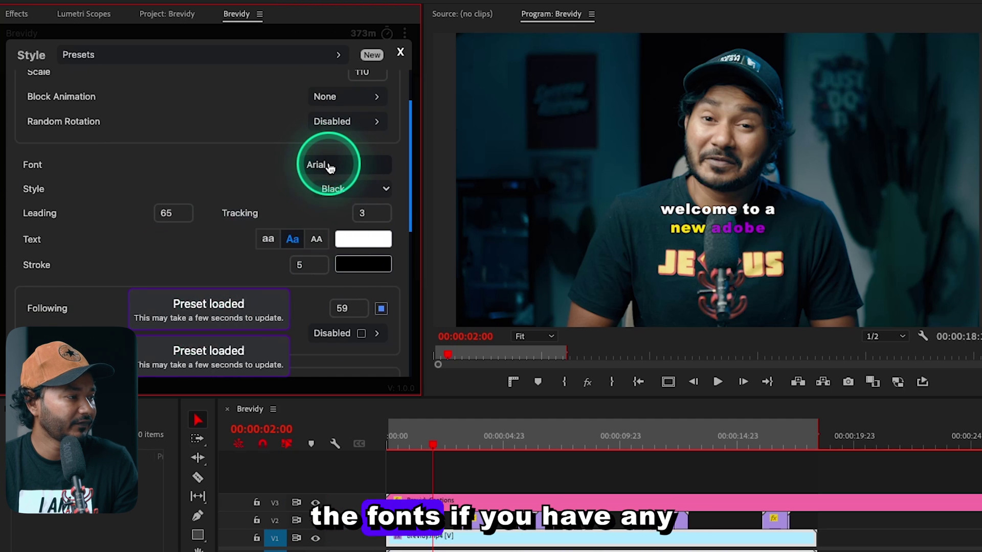
pyautogui.click(330, 167)
pyautogui.click(294, 192)
pyautogui.write('Beb')
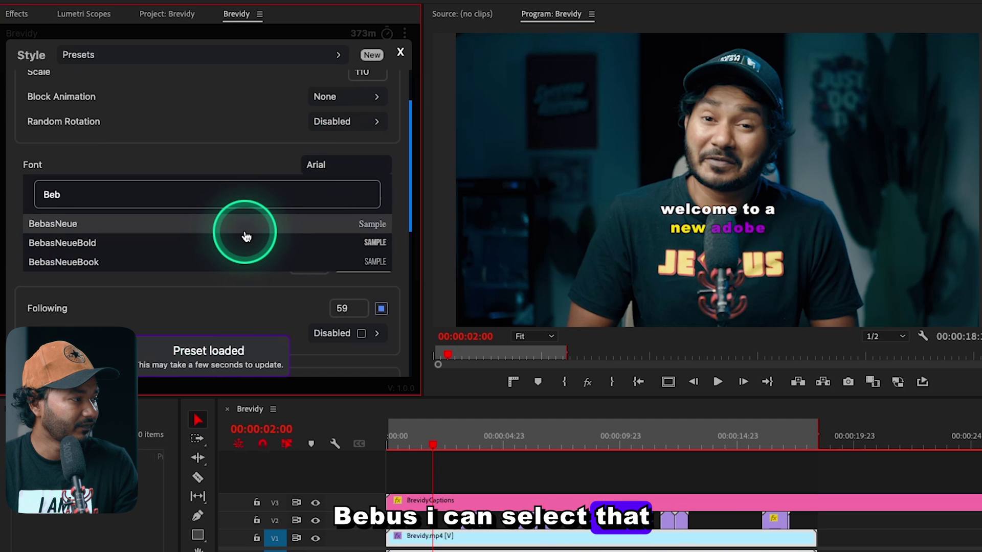
pyautogui.click(246, 238)
pyautogui.scroll(2, 241, 296)
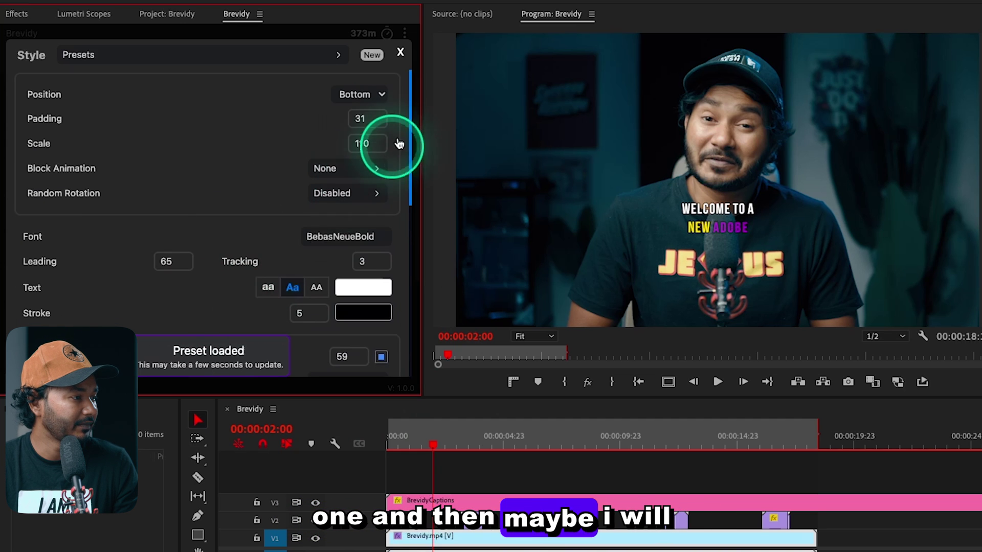
# Set the caption padding to 6 and the scale to 149
pyautogui.moveTo(428, 108); pyautogui.dragTo(365, 144)
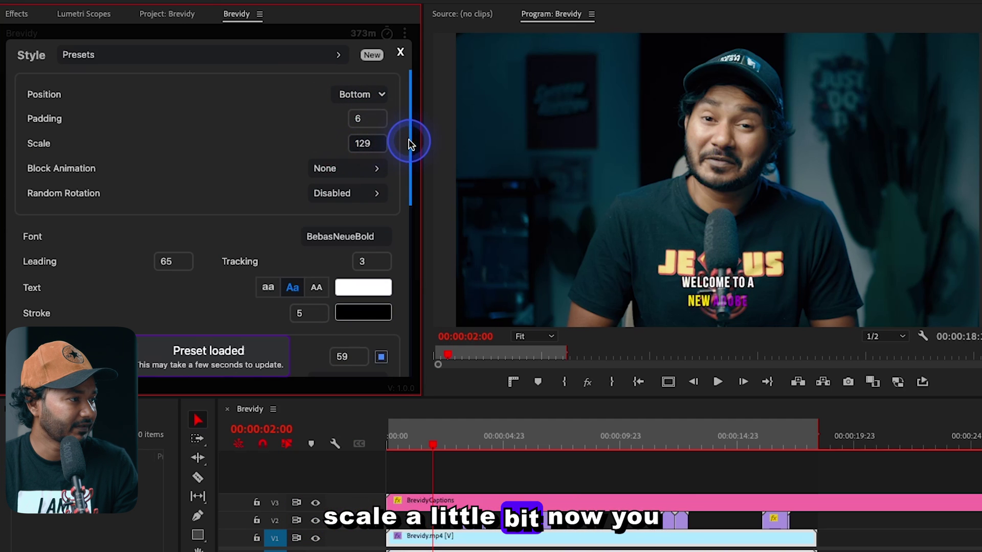
pyautogui.moveTo(409, 143); pyautogui.dragTo(430, 142)
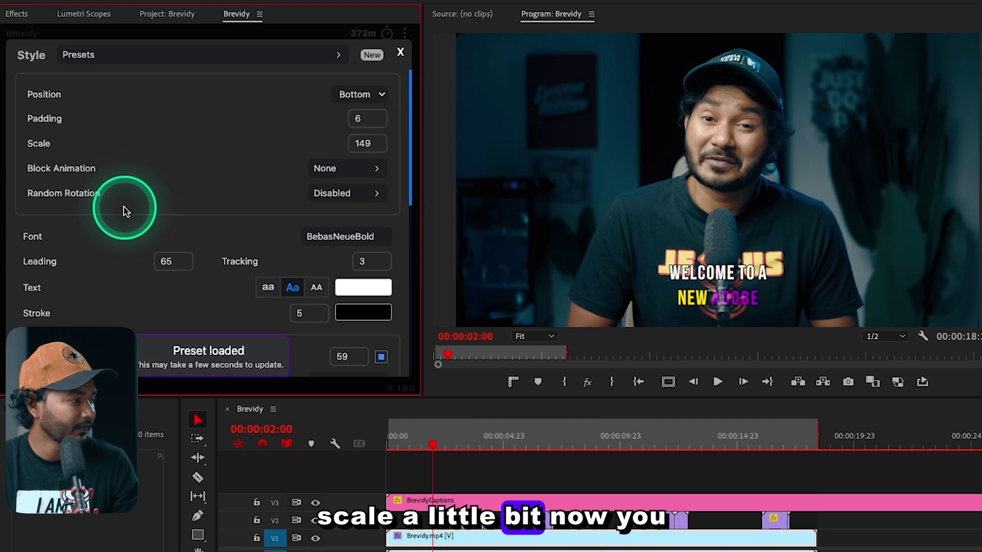
# Review the stroke, drop shadow and active text settings, including the active text animation's style, intensity and speed options
pyautogui.scroll(-2, 124, 206)
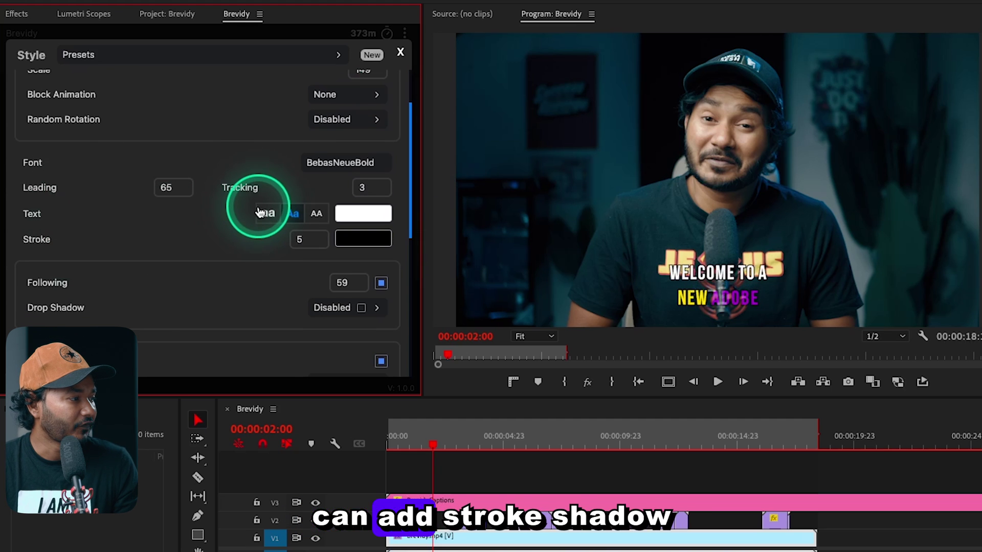
pyautogui.scroll(-5, 219, 250)
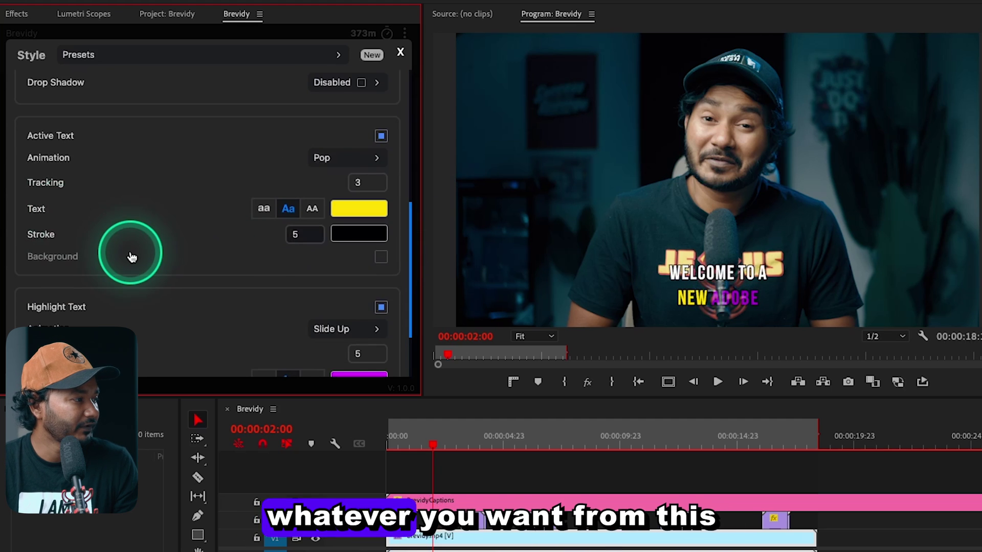
pyautogui.scroll(3, 127, 253)
pyautogui.scroll(-5, 213, 307)
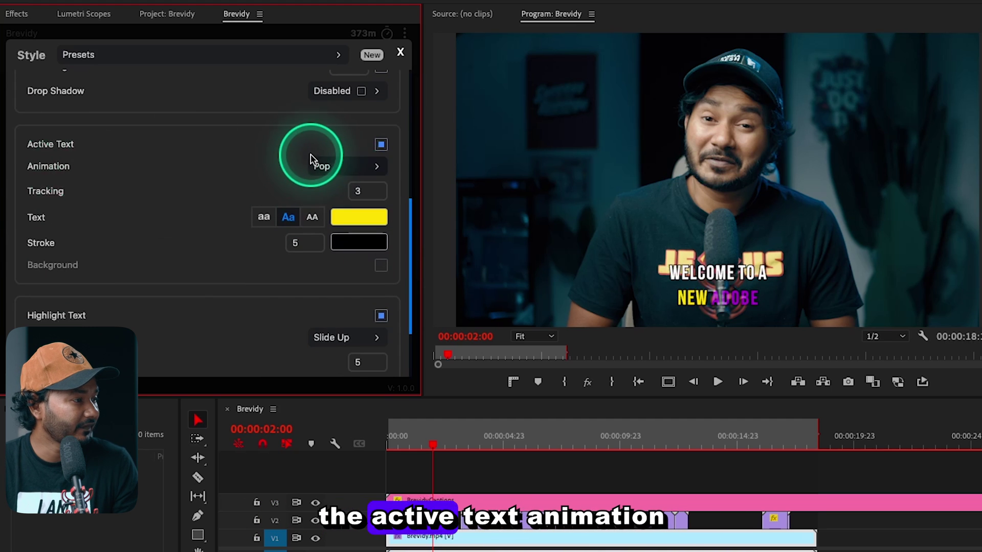
pyautogui.click(363, 171)
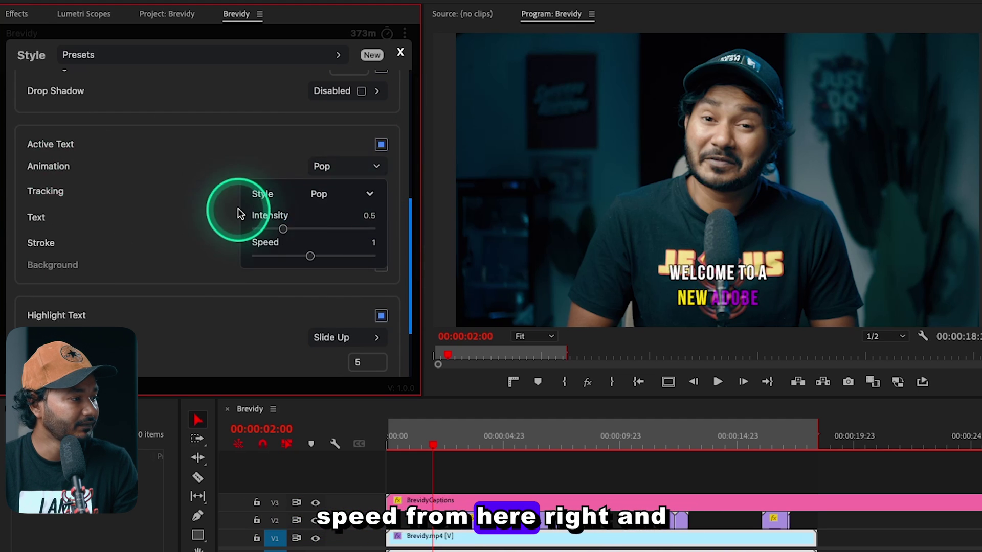
# Try the captions with highlight text disabled, enable it again and look over its settings
pyautogui.scroll(1, 141, 322)
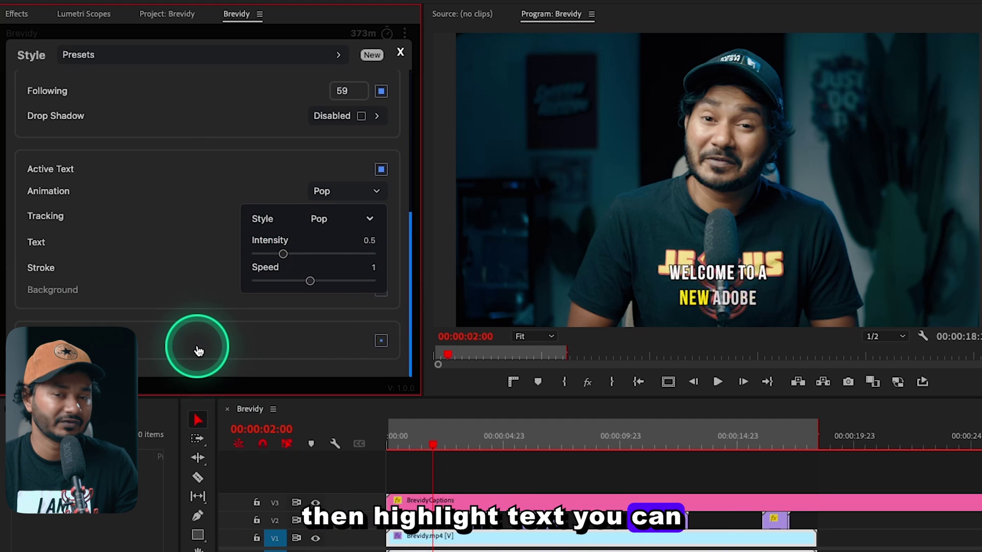
pyautogui.click(380, 340)
pyautogui.scroll(-1, 379, 340)
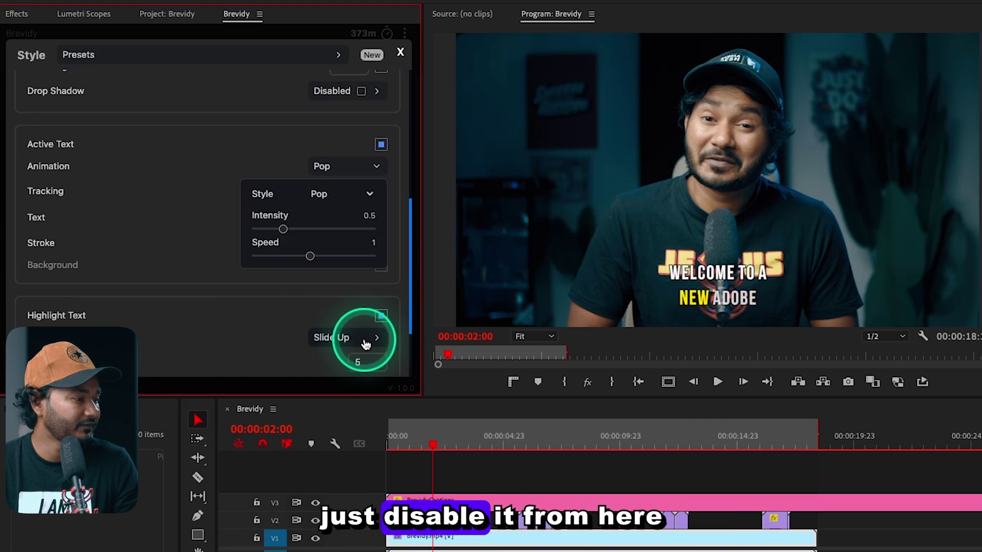
pyautogui.scroll(-3, 146, 325)
pyautogui.scroll(6, 146, 326)
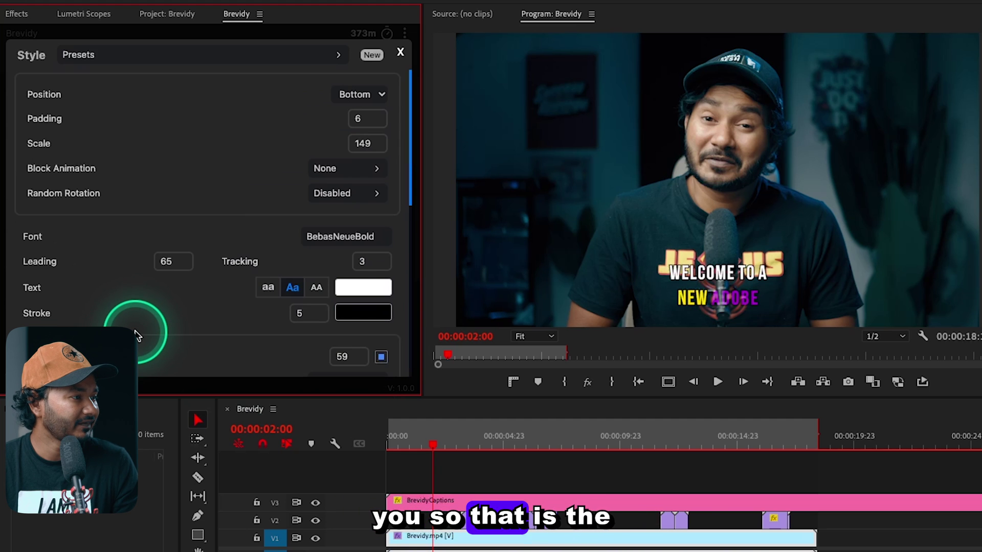